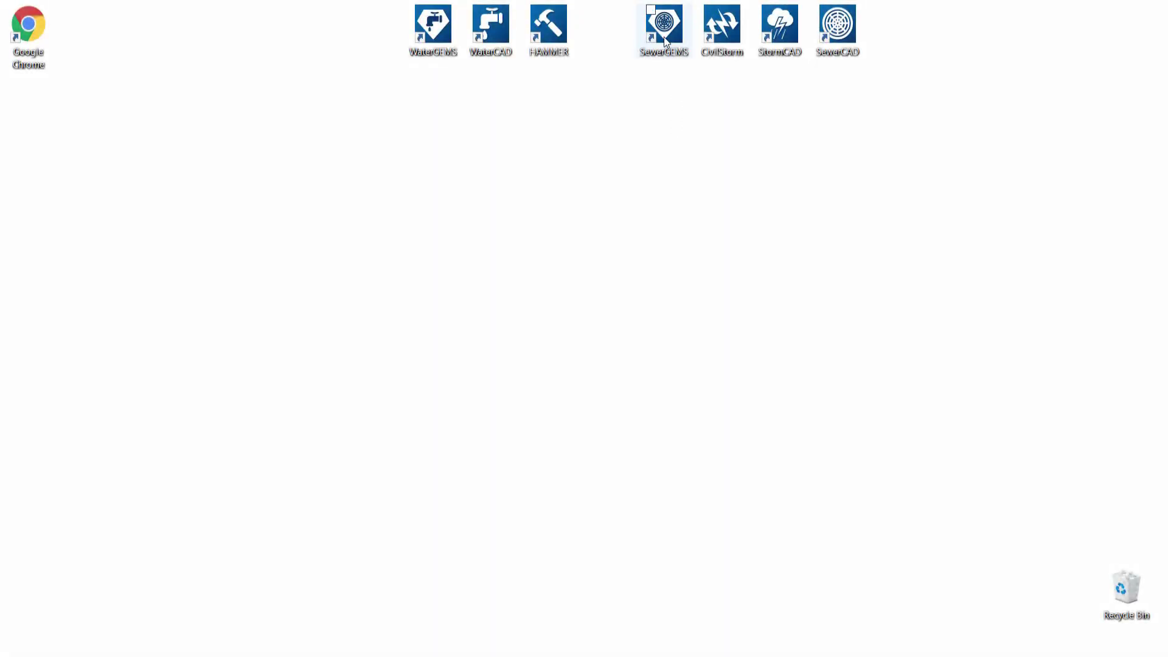
Launch SewerGEMS and create a new blank hydraulic model, Untitled1.stsw.
{"action": "double_click", "coordinate": [663, 36]}
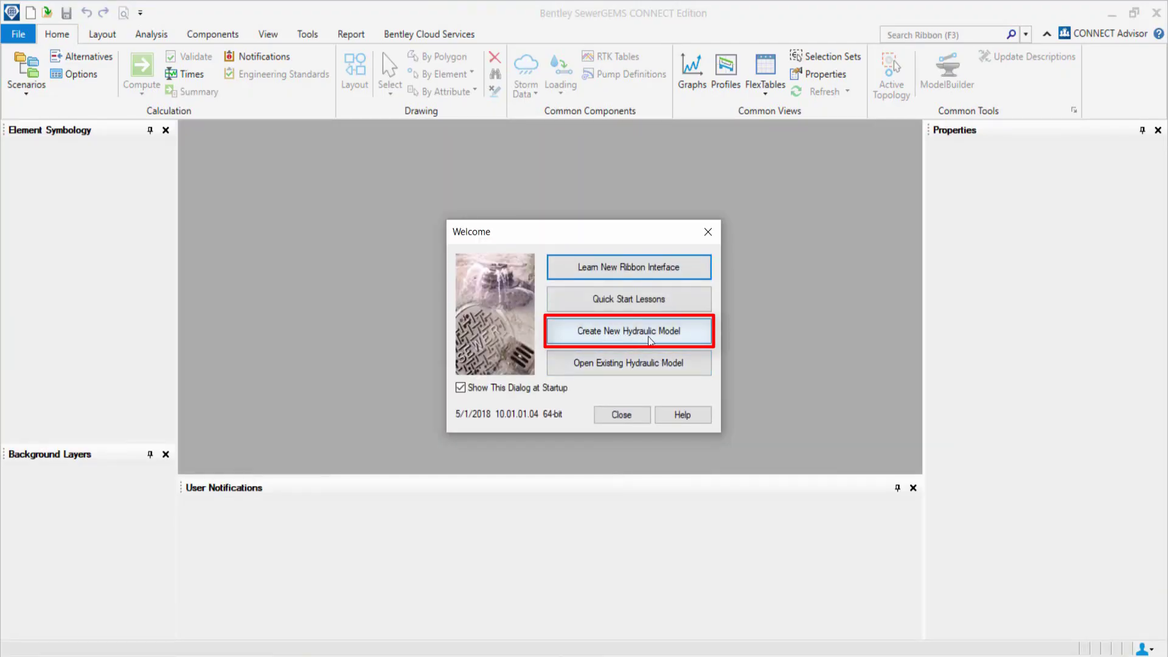
{"action": "left_click", "coordinate": [662, 339]}
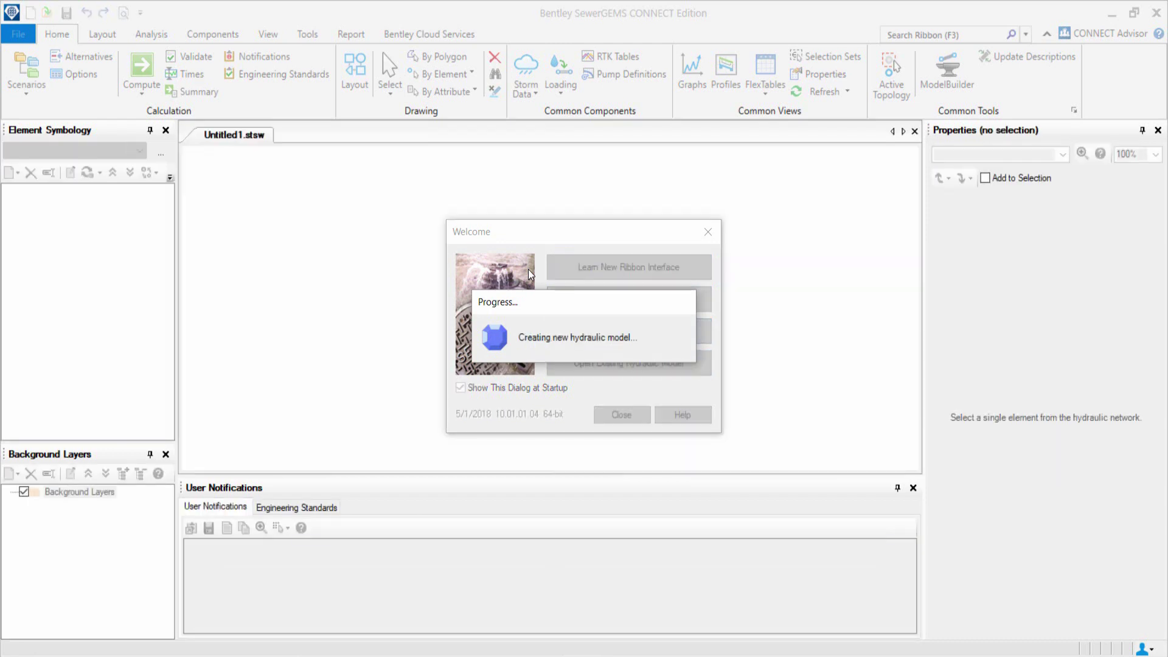
Save the empty model as 'Storm Sewer Analysis' in the SewerGEMS documents folder.
{"action": "left_click", "coordinate": [18, 33]}
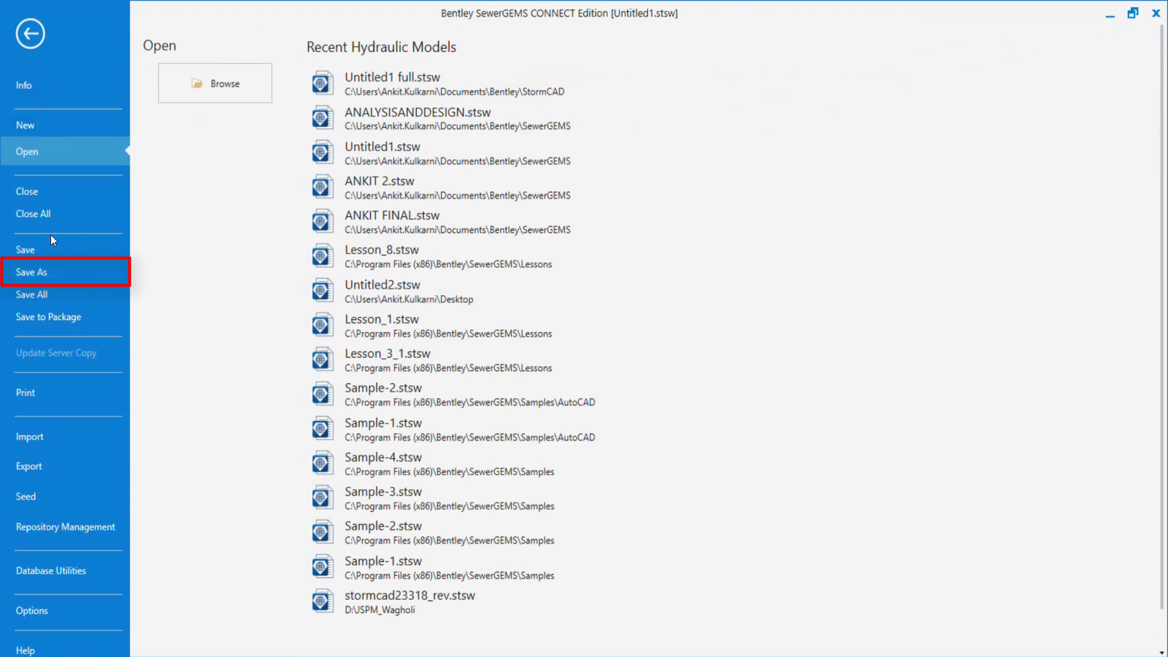
{"action": "left_click", "coordinate": [45, 271]}
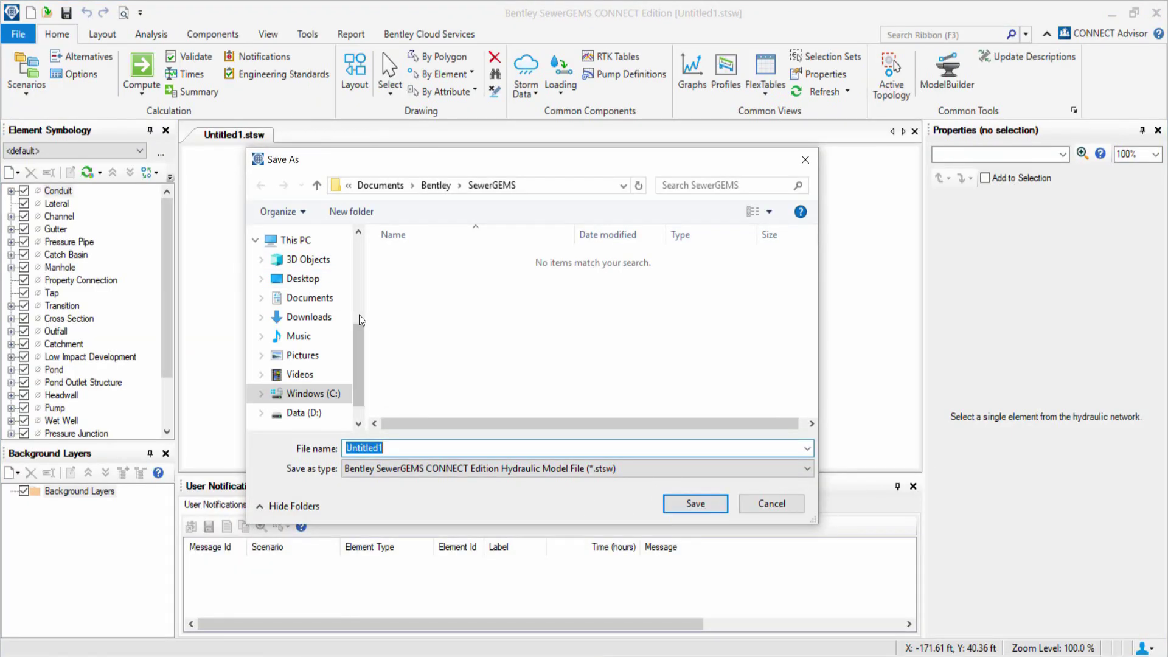
{"action": "type", "text": "Storm Sewer Analysis"}
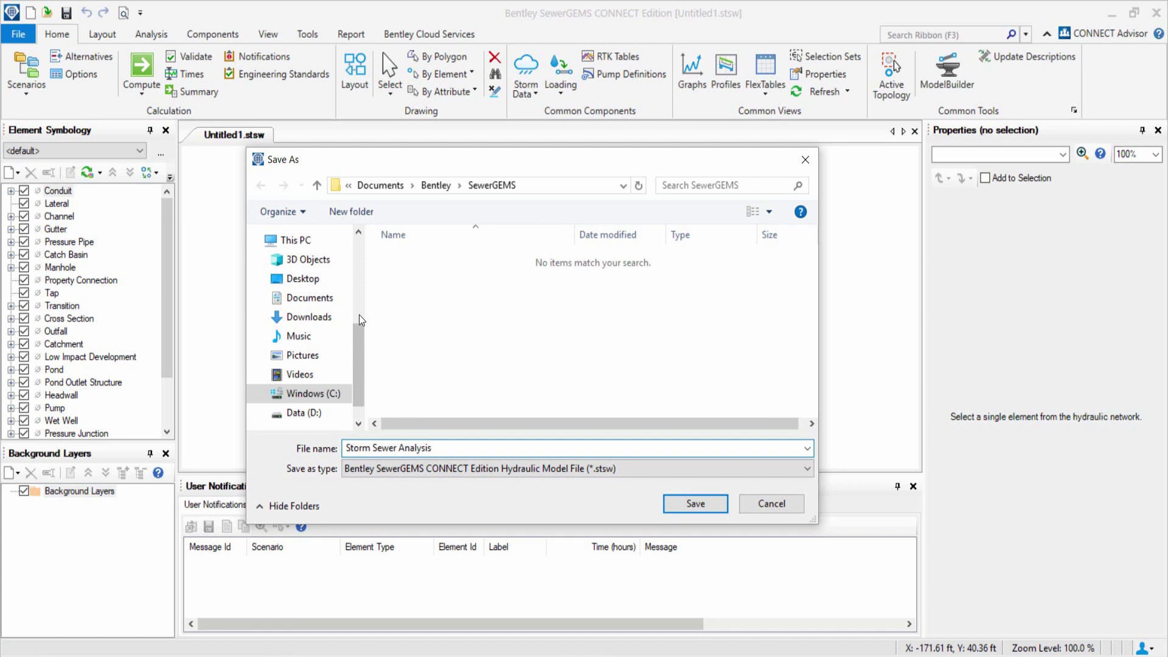
{"action": "left_click", "coordinate": [694, 502]}
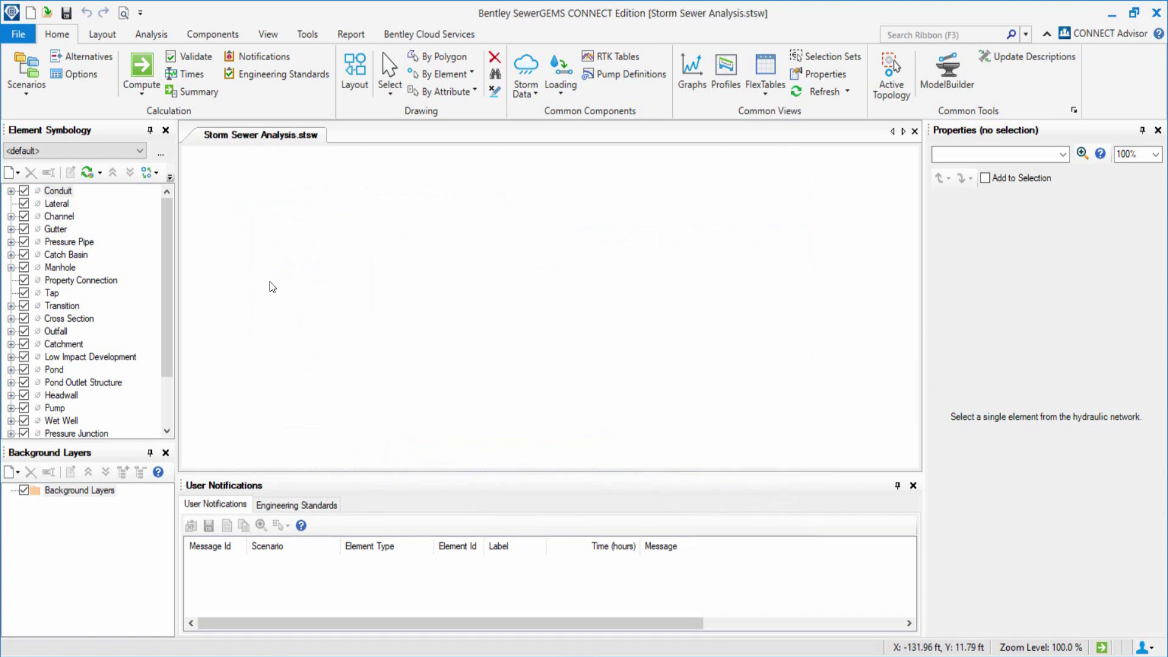
In program Options, set the drawing mode to Schematic.
{"action": "left_click", "coordinate": [17, 38]}
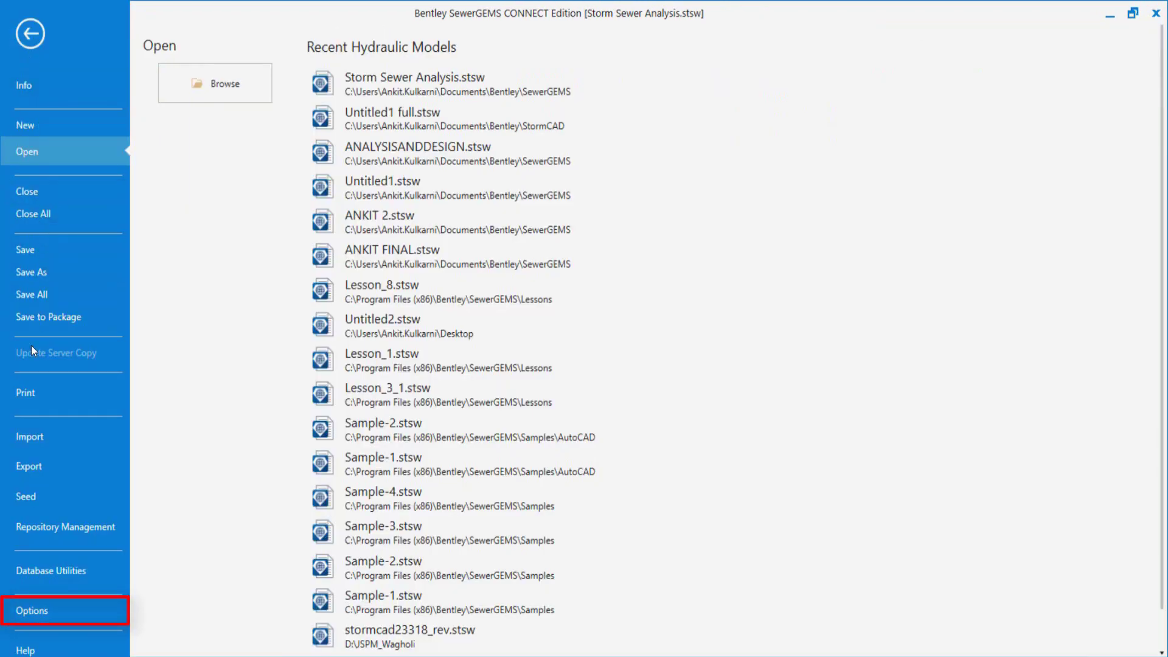
{"action": "left_click", "coordinate": [46, 615]}
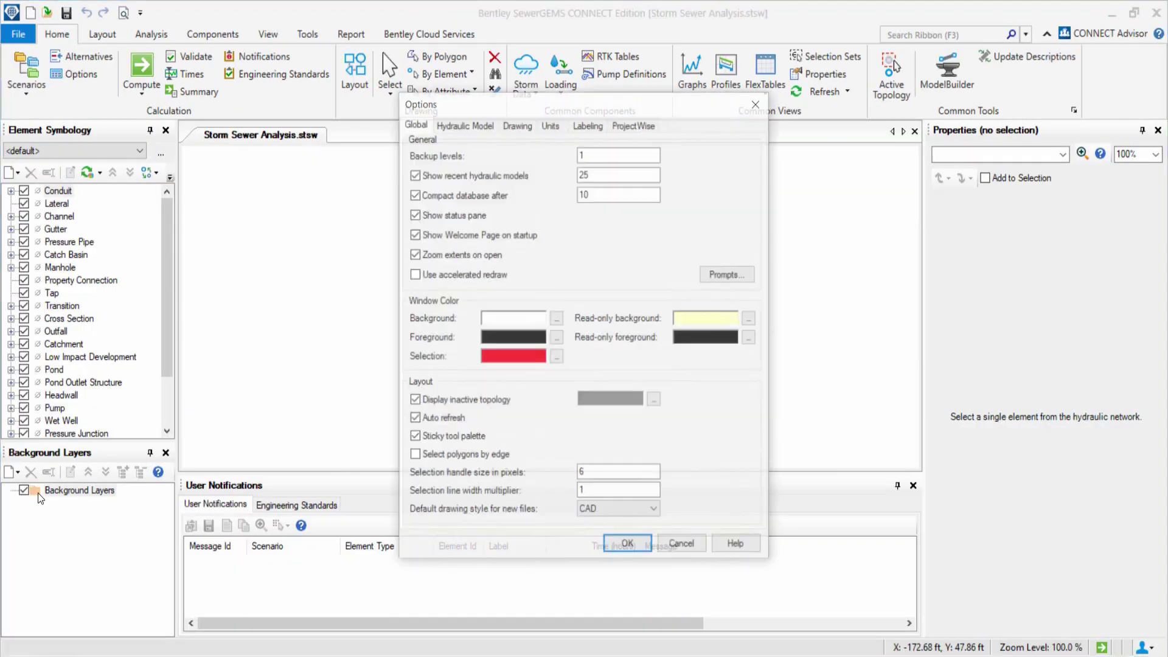
{"action": "left_click", "coordinate": [517, 124]}
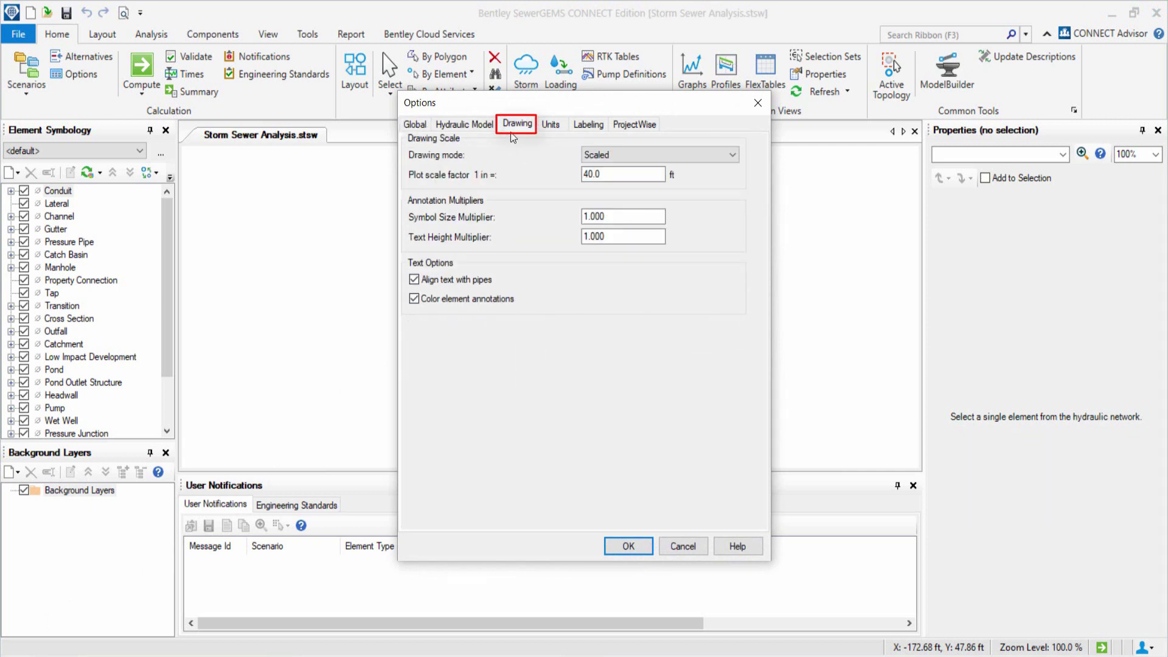
{"action": "left_click", "coordinate": [620, 155]}
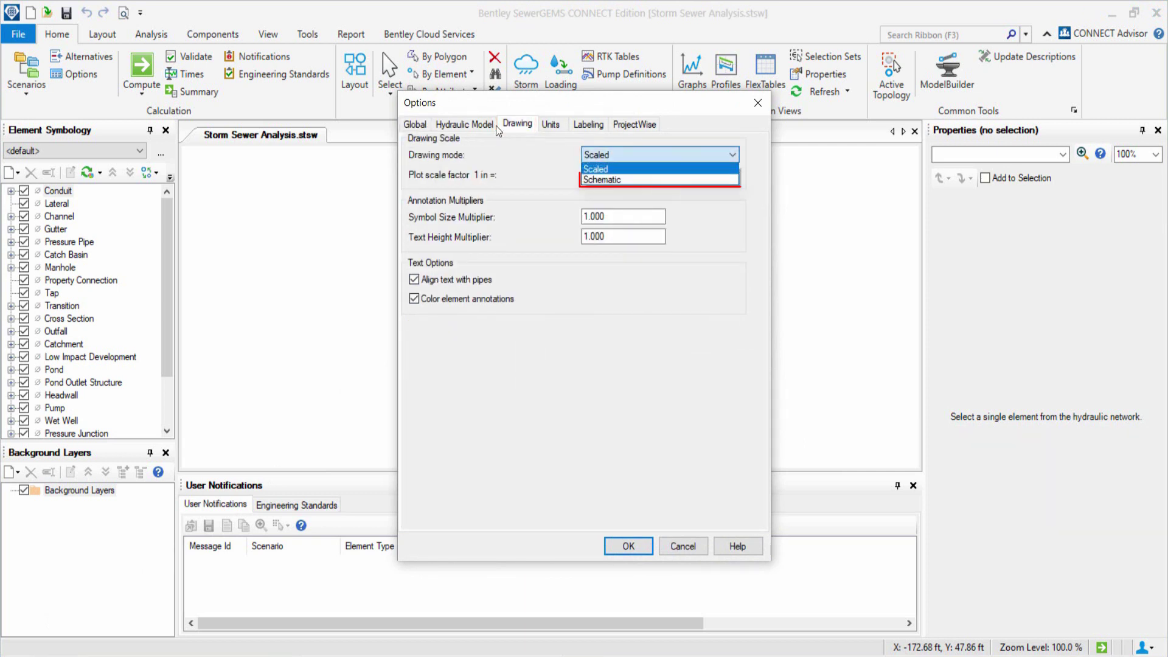
{"action": "left_click", "coordinate": [622, 180]}
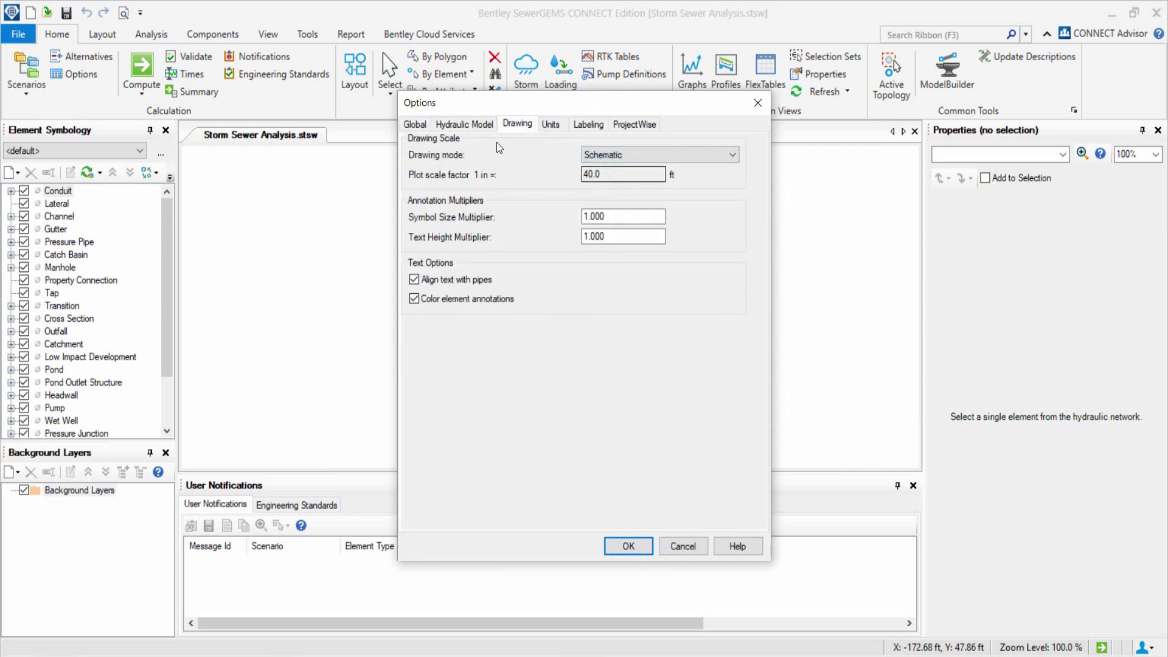
Reset units to US Customary defaults, keep US Customary for new models, review labeling, and confirm.
{"action": "left_click", "coordinate": [551, 124]}
{"action": "left_click", "coordinate": [559, 142]}
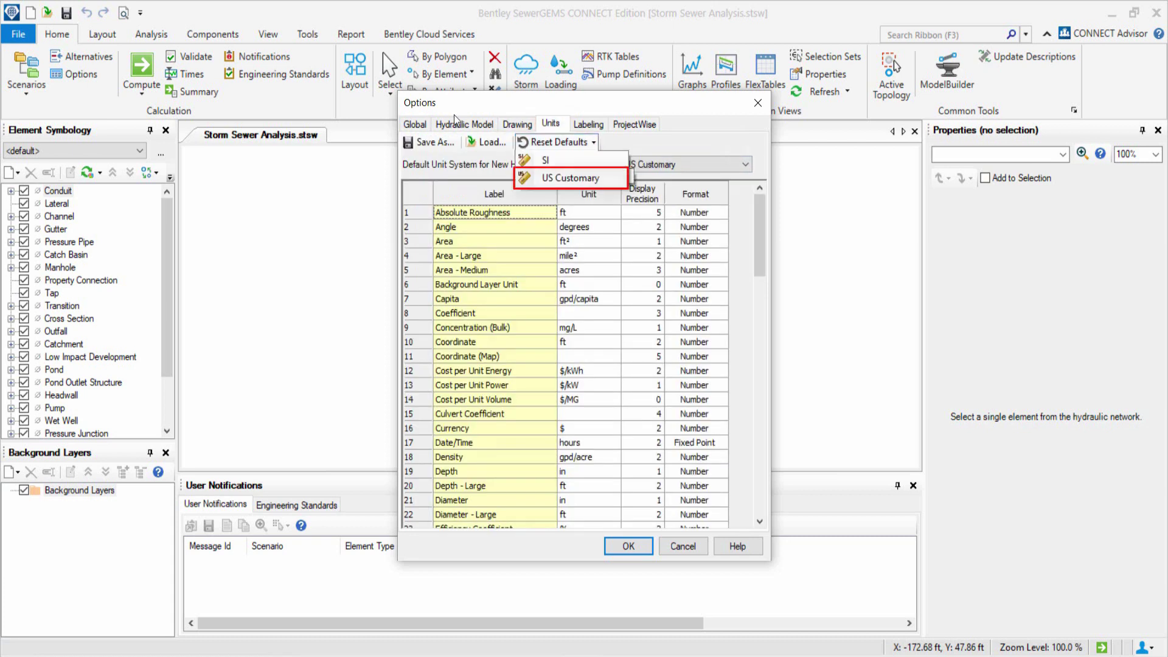
{"action": "left_click", "coordinate": [567, 180]}
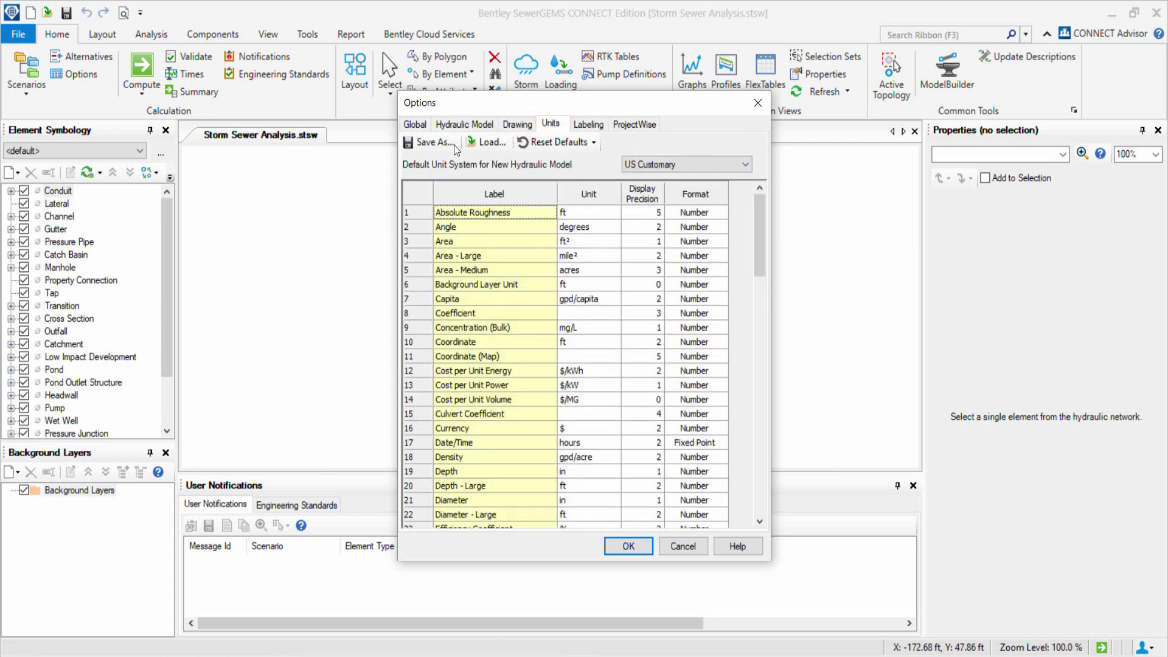
{"action": "left_click", "coordinate": [663, 167]}
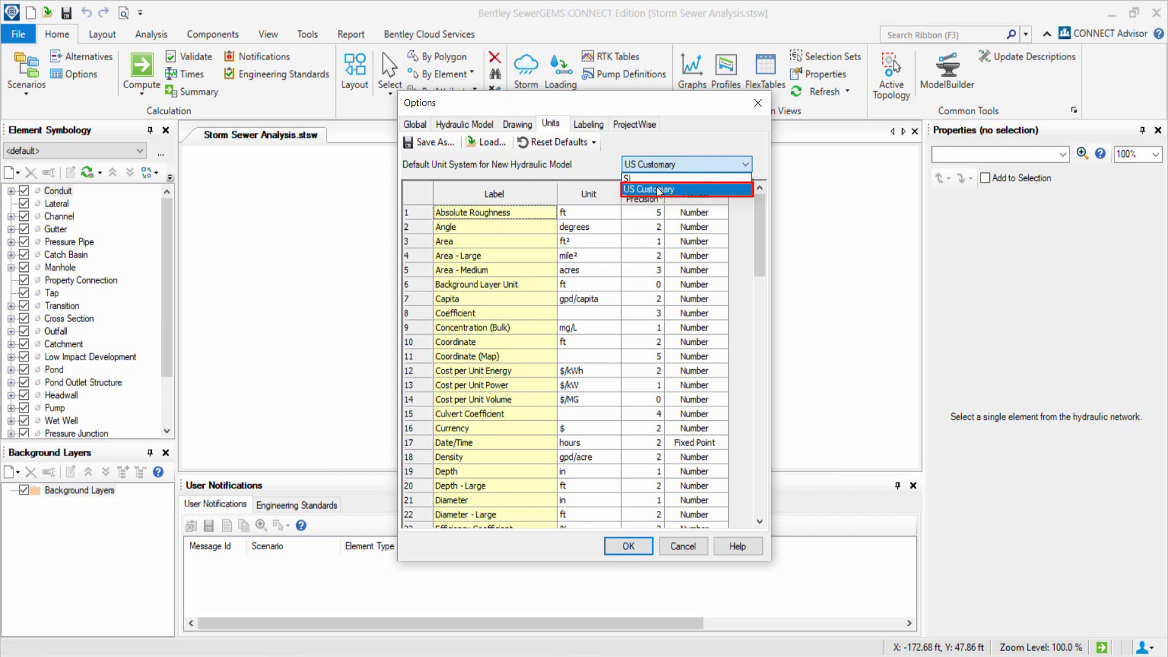
{"action": "left_click", "coordinate": [657, 189]}
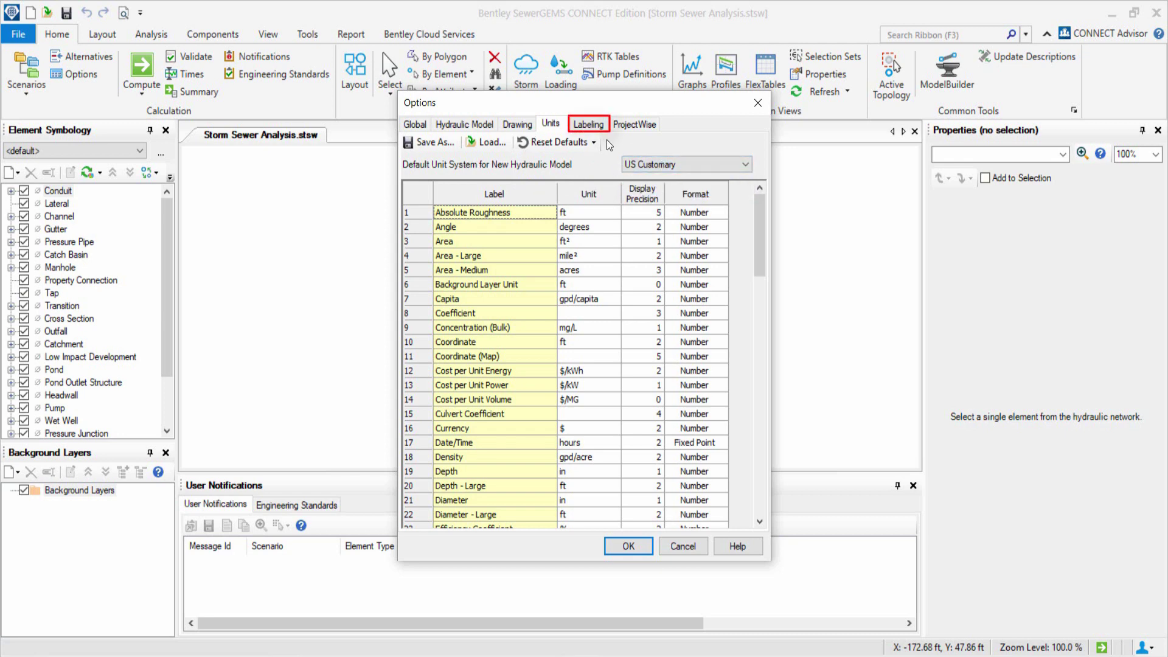
{"action": "left_click", "coordinate": [588, 124]}
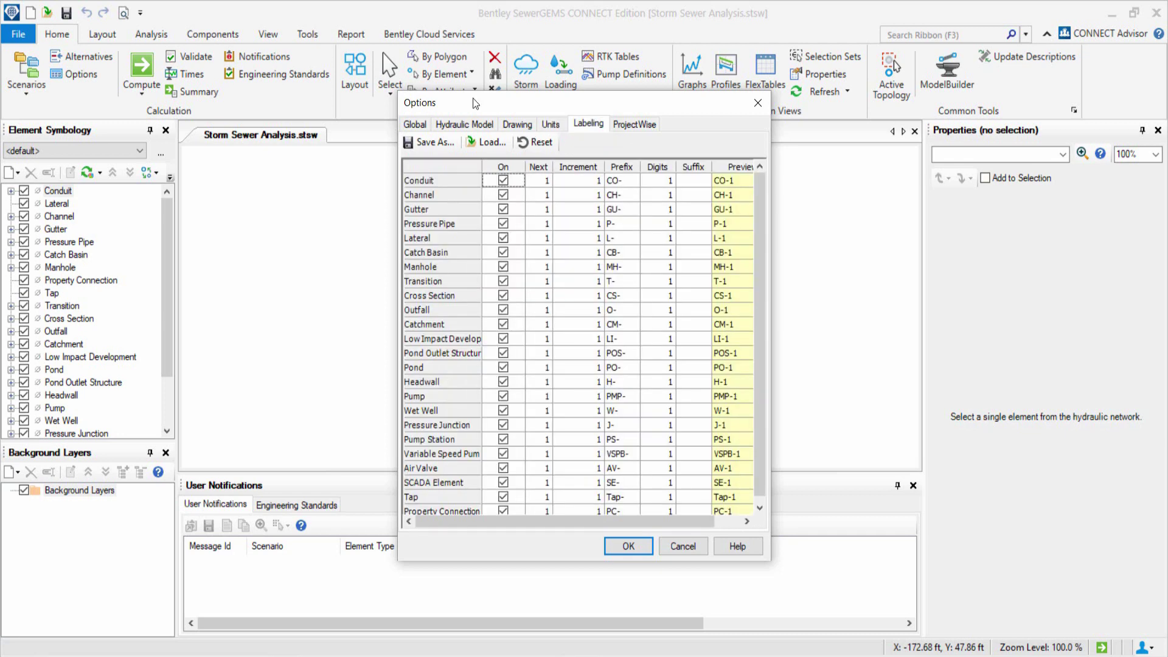
{"action": "mouse_move", "coordinate": [637, 522]}
{"action": "left_mouse_down"}
{"action": "mouse_move", "coordinate": [670, 519]}
{"action": "mouse_move", "coordinate": [623, 522]}
{"action": "left_mouse_up"}
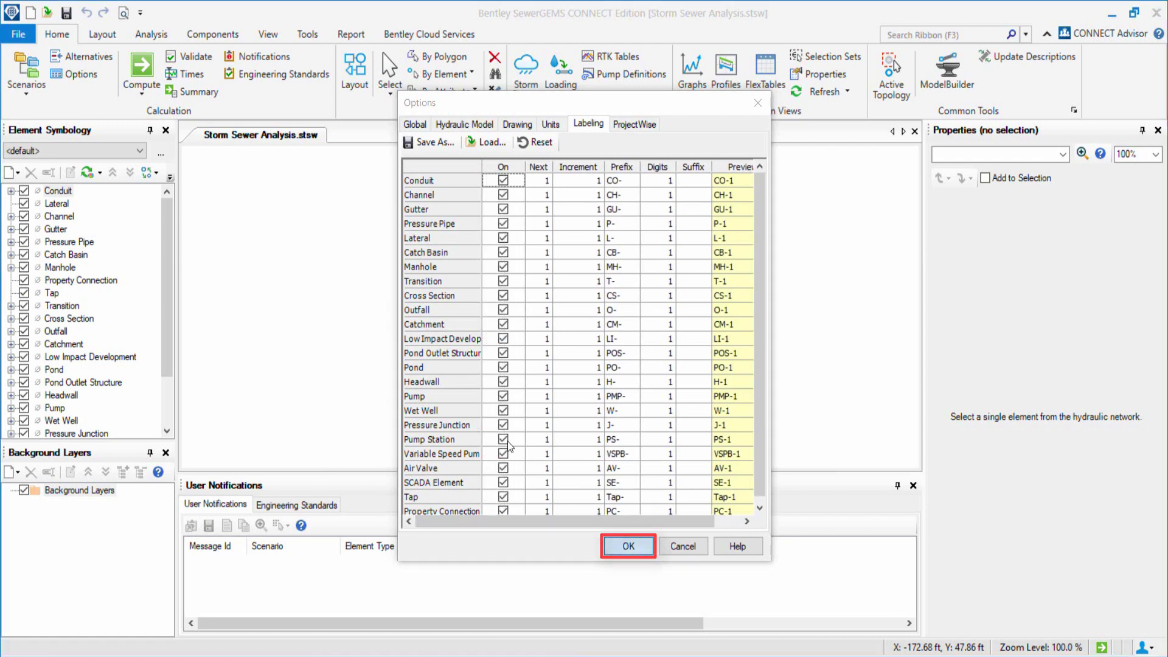
{"action": "left_click", "coordinate": [633, 551]}
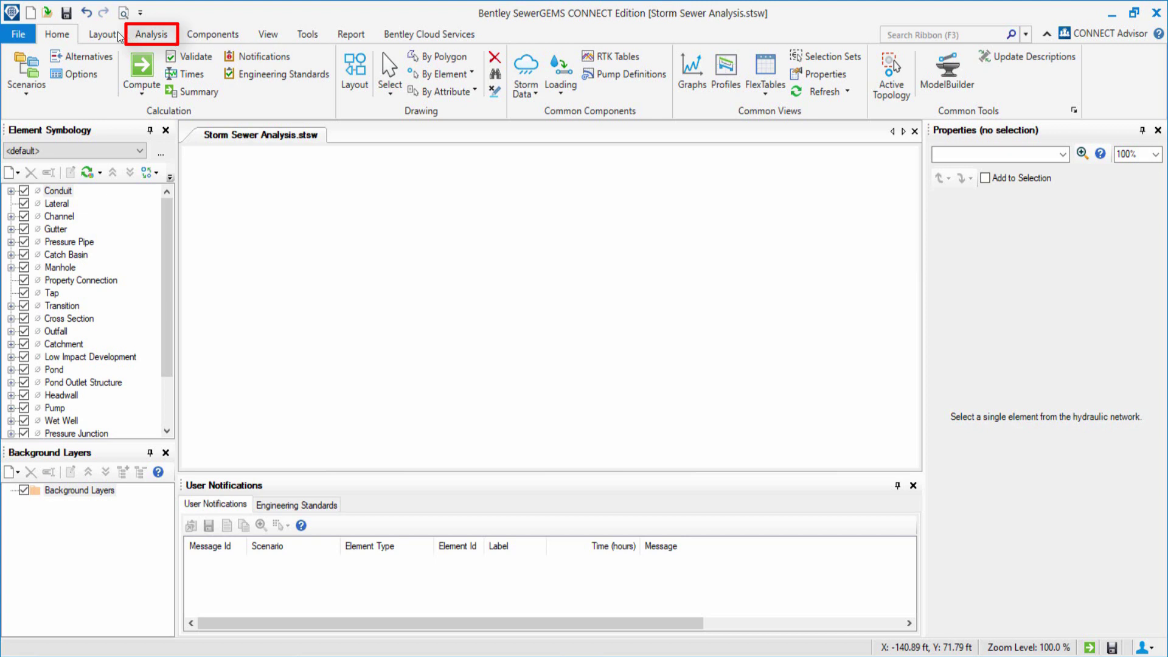
In Base Calculation Options, switch the active numerical solver to GVF-Rational (StormCAD).
{"action": "left_click", "coordinate": [52, 71]}
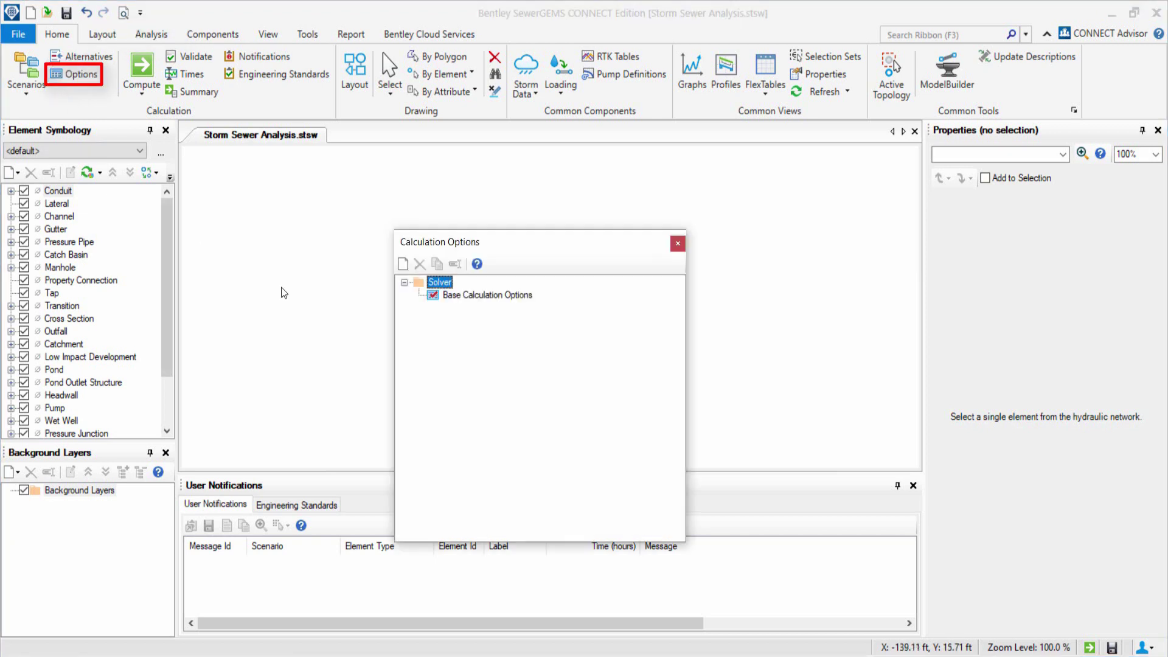
{"action": "left_click", "coordinate": [445, 296]}
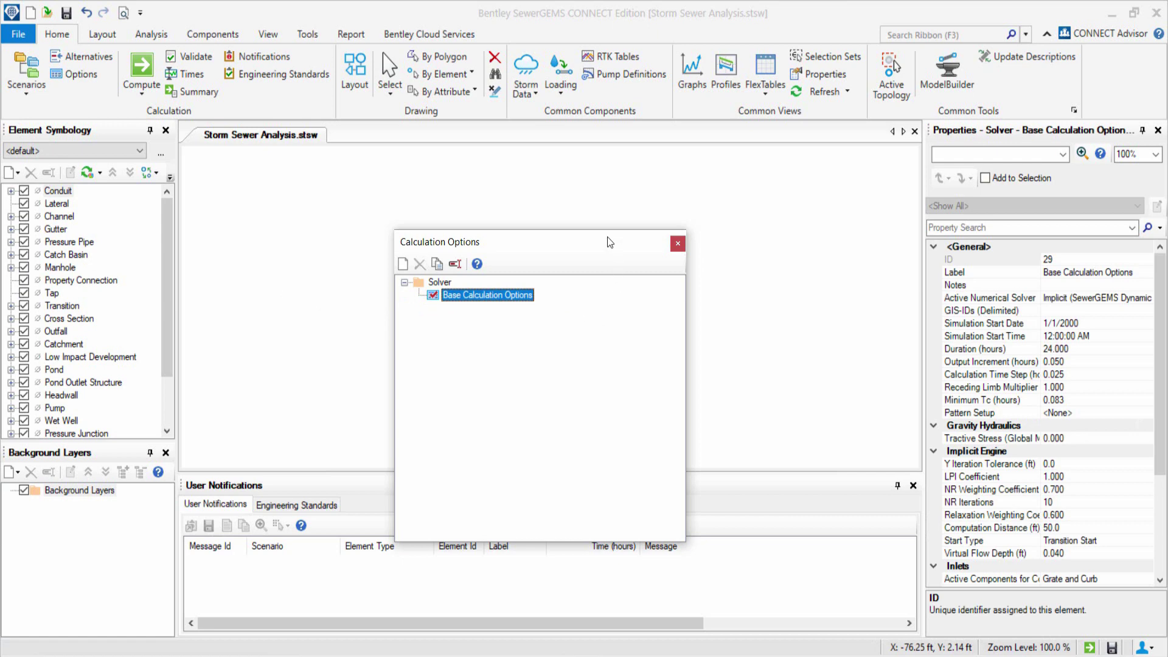
{"action": "left_click_drag", "start_coordinate": [607, 236], "coordinate": [608, 162]}
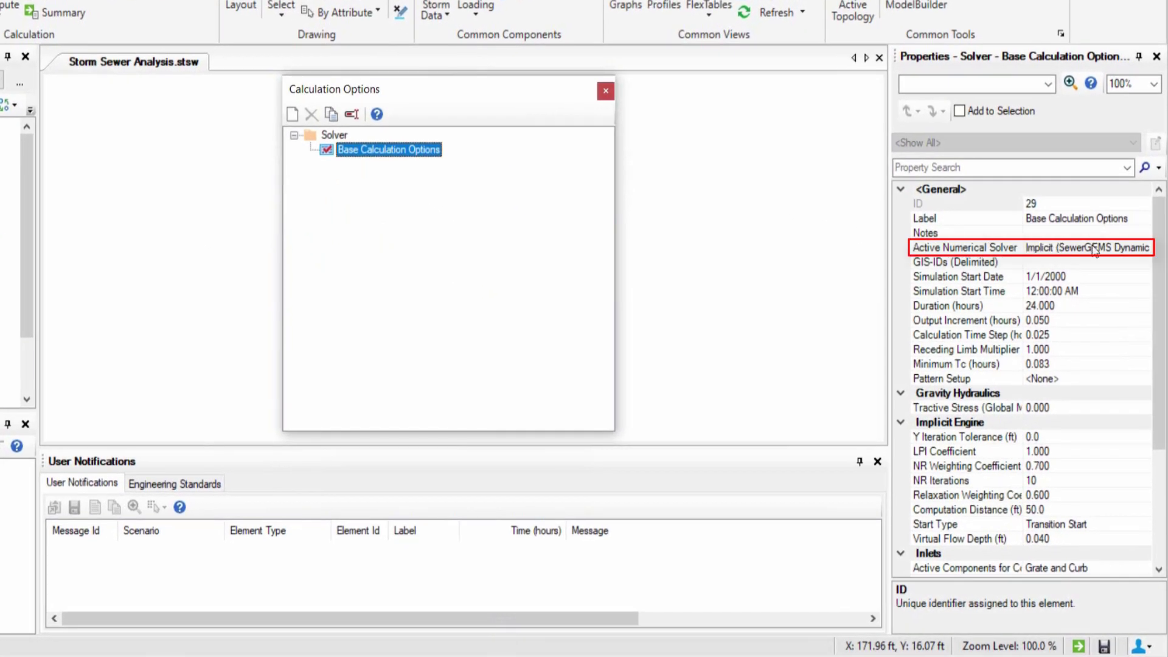
{"action": "left_click", "coordinate": [1115, 247]}
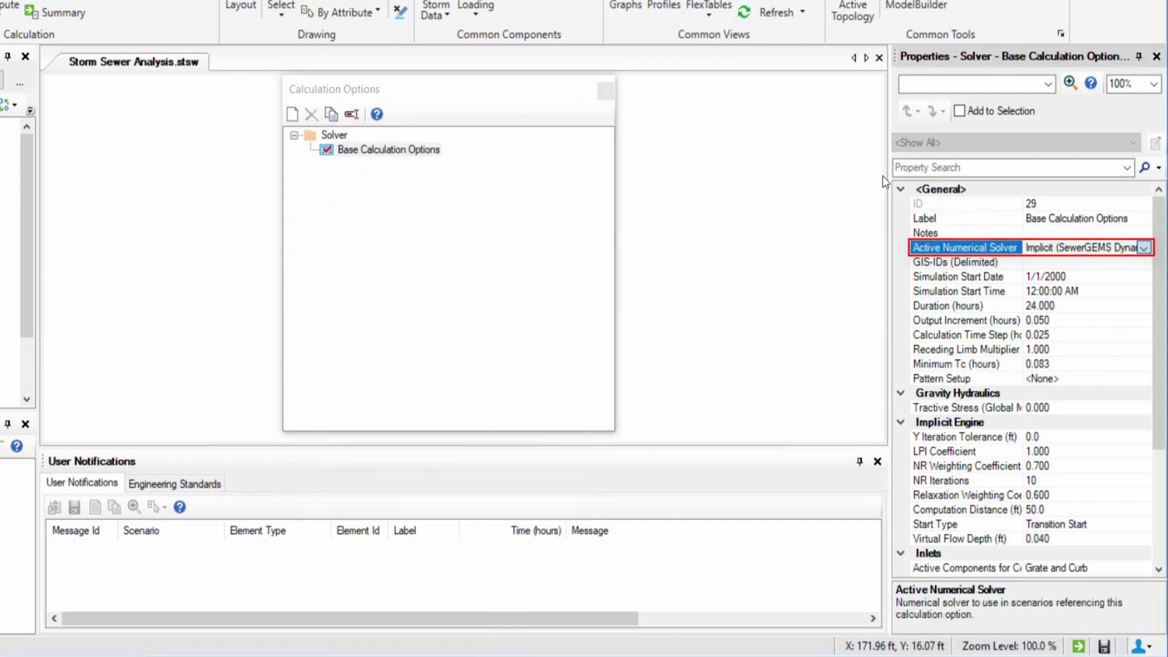
{"action": "left_click", "coordinate": [1143, 247]}
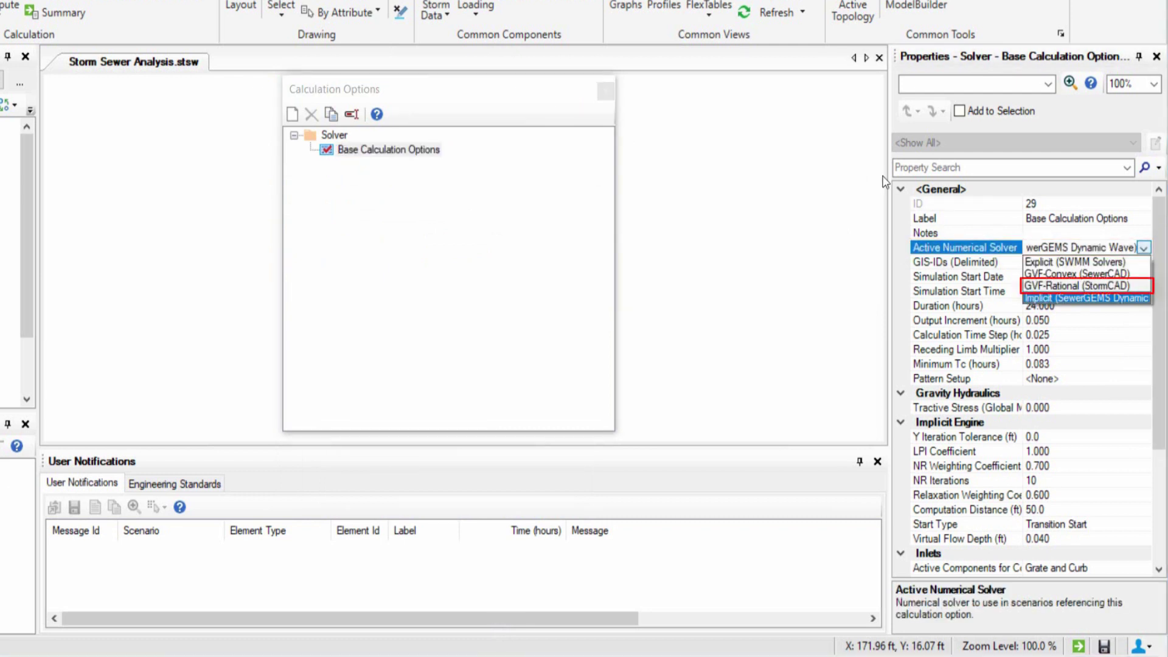
{"action": "left_click", "coordinate": [1083, 286]}
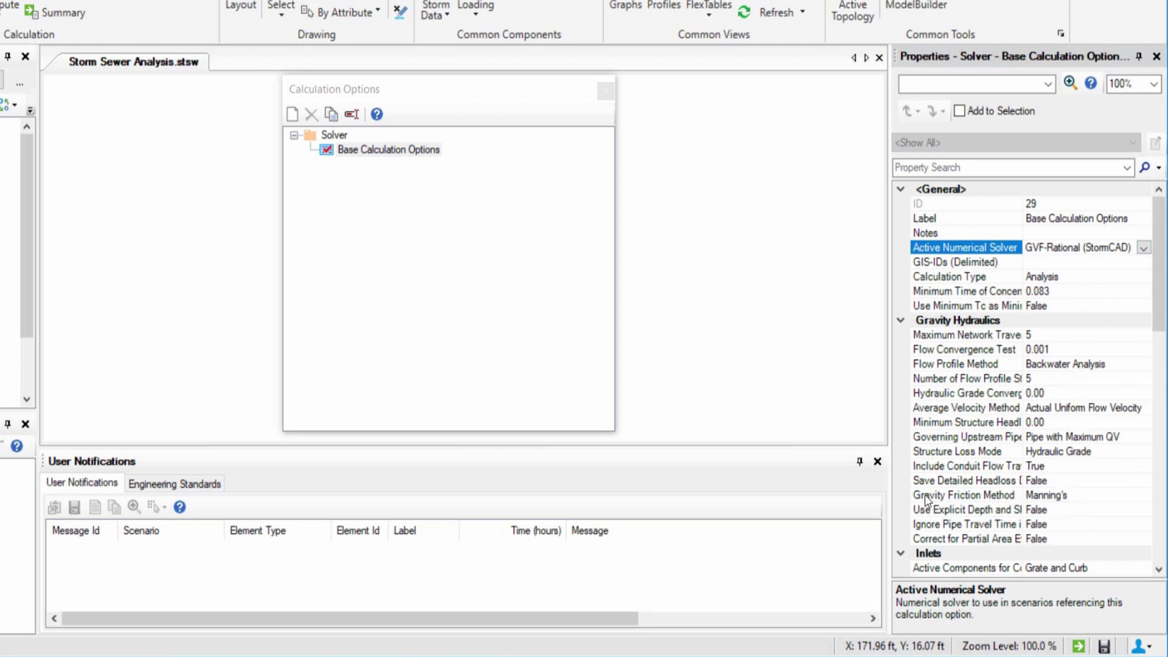
Keep Manning's for gravity friction and Hazen-Williams for pressure friction, then close Calculation Options.
{"action": "left_click", "coordinate": [1082, 500]}
{"action": "left_click", "coordinate": [1143, 496]}
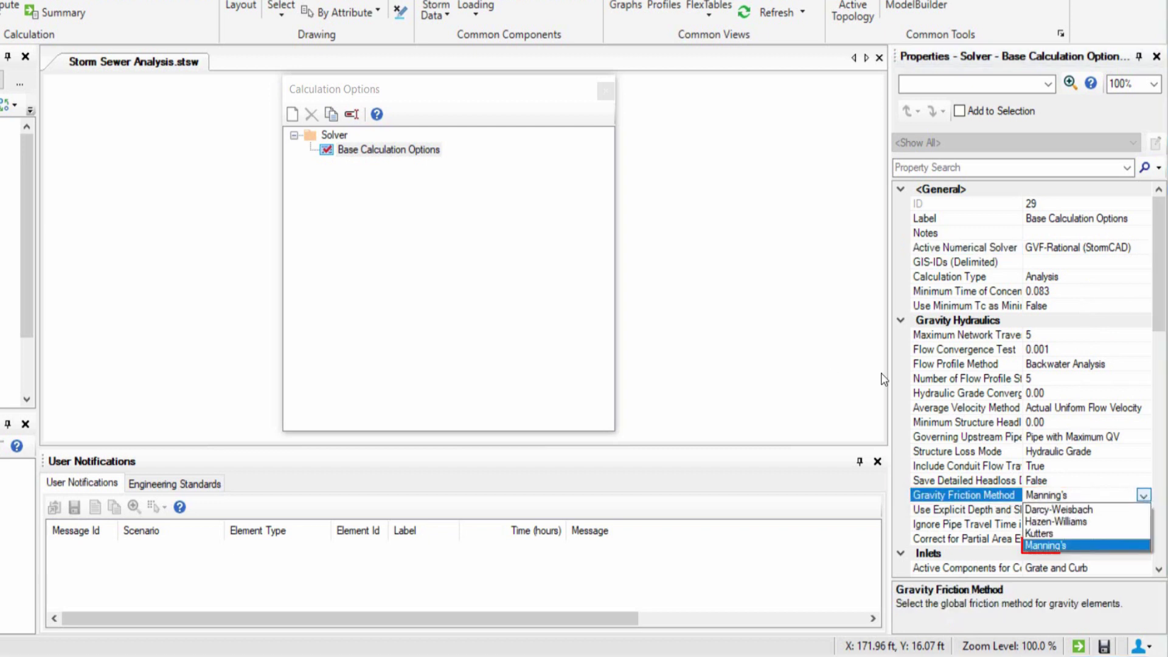
{"action": "left_click", "coordinate": [881, 378]}
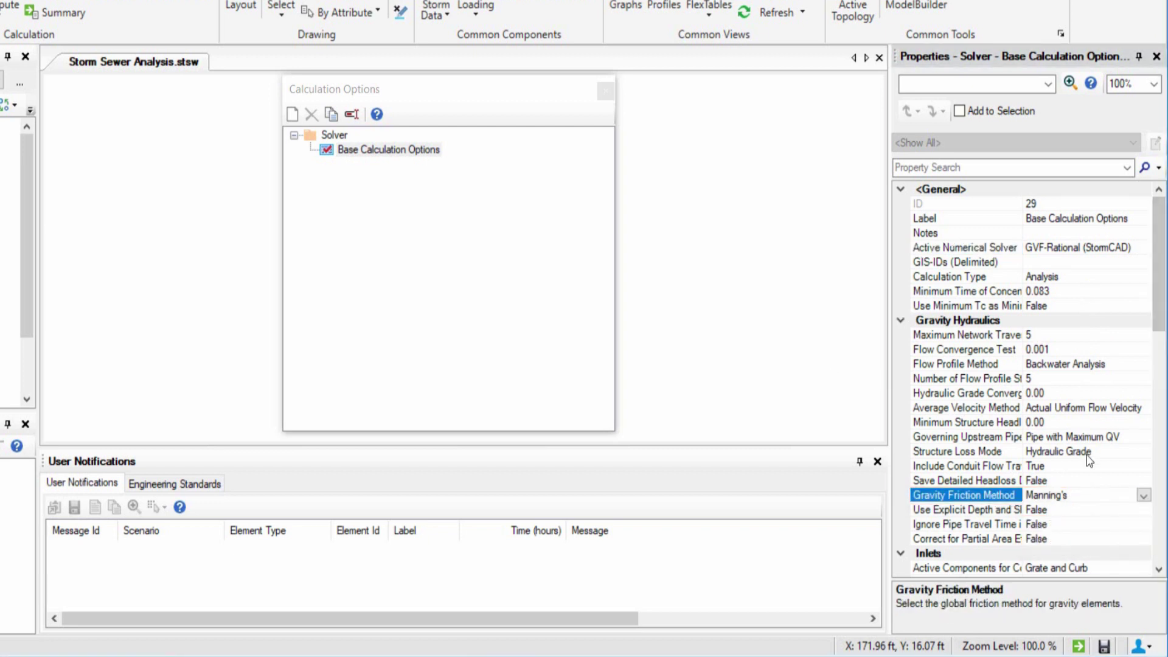
{"action": "scroll", "coordinate": [1071, 456], "scroll_direction": "down", "scroll_amount": 6}
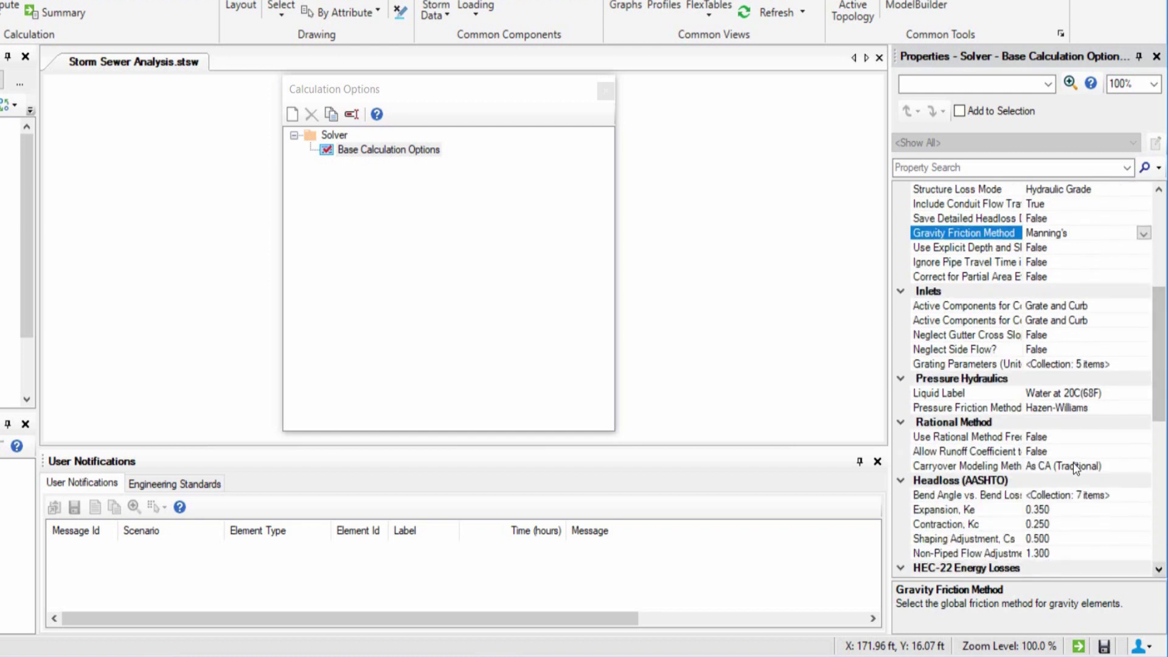
{"action": "left_click", "coordinate": [1135, 408]}
{"action": "left_click", "coordinate": [1143, 408]}
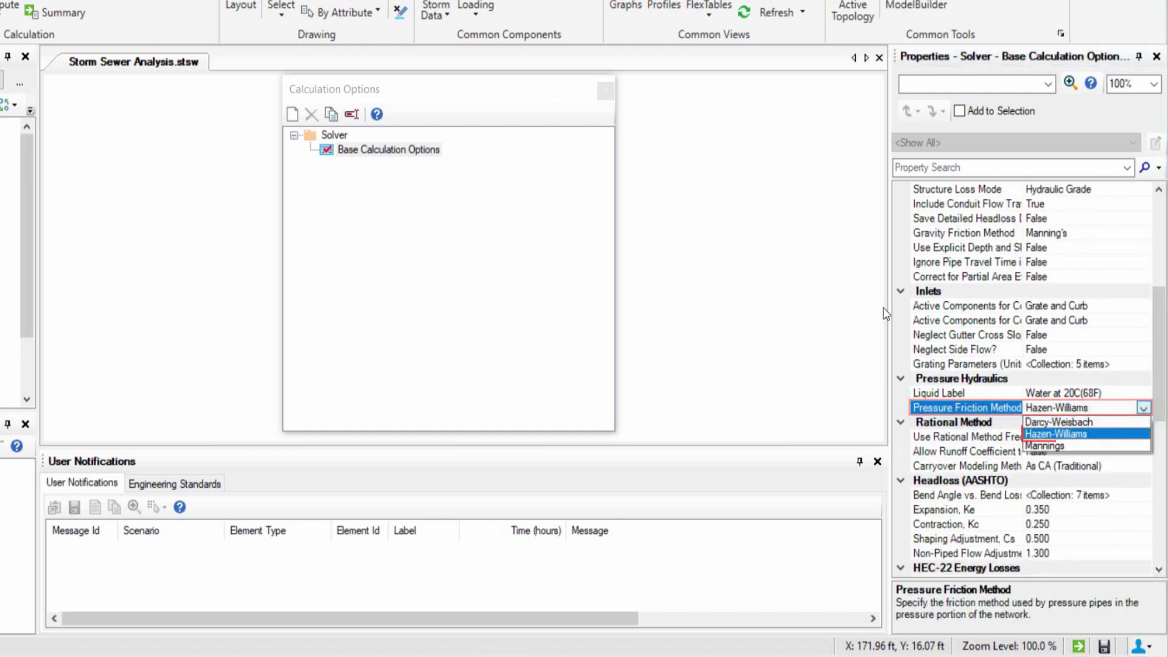
{"action": "left_click", "coordinate": [1104, 434]}
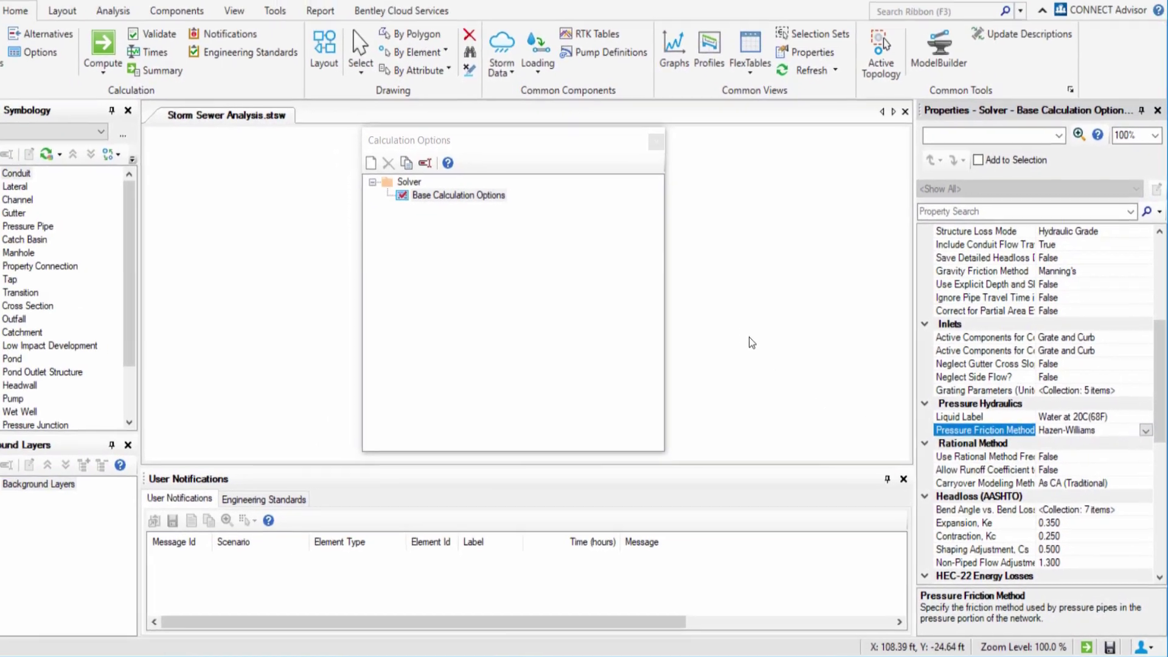
{"action": "left_click", "coordinate": [660, 149]}
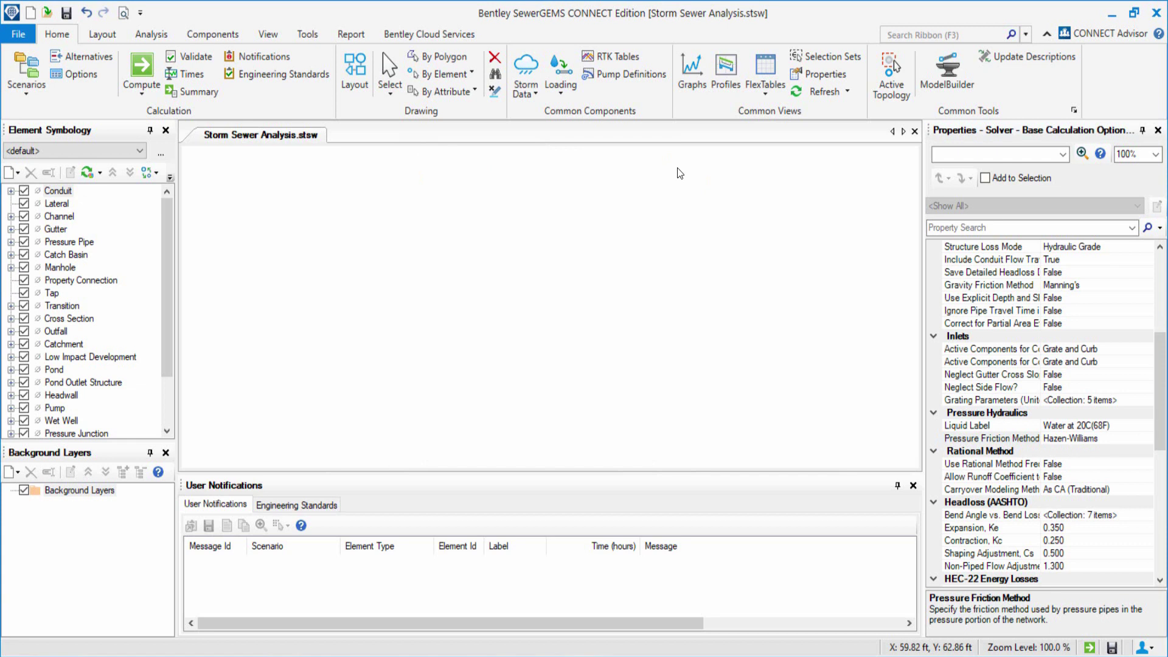
Open the Prototypes window from the View tab and bring up actions for Catch Basin.
{"action": "left_click", "coordinate": [268, 36]}
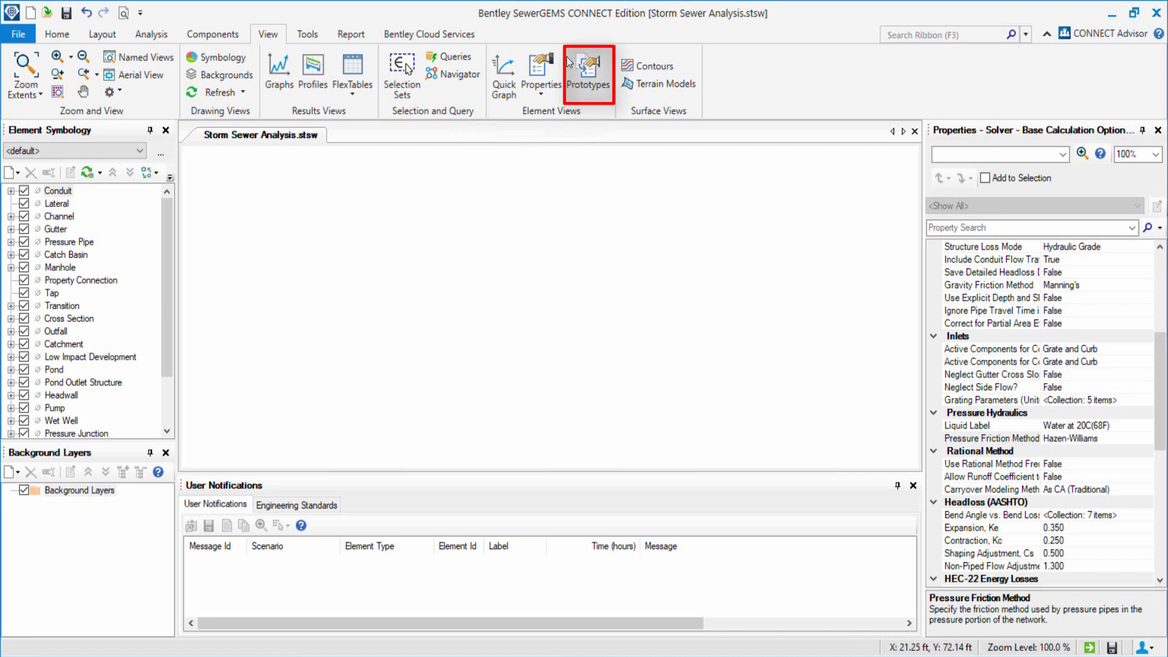
{"action": "left_click", "coordinate": [591, 94]}
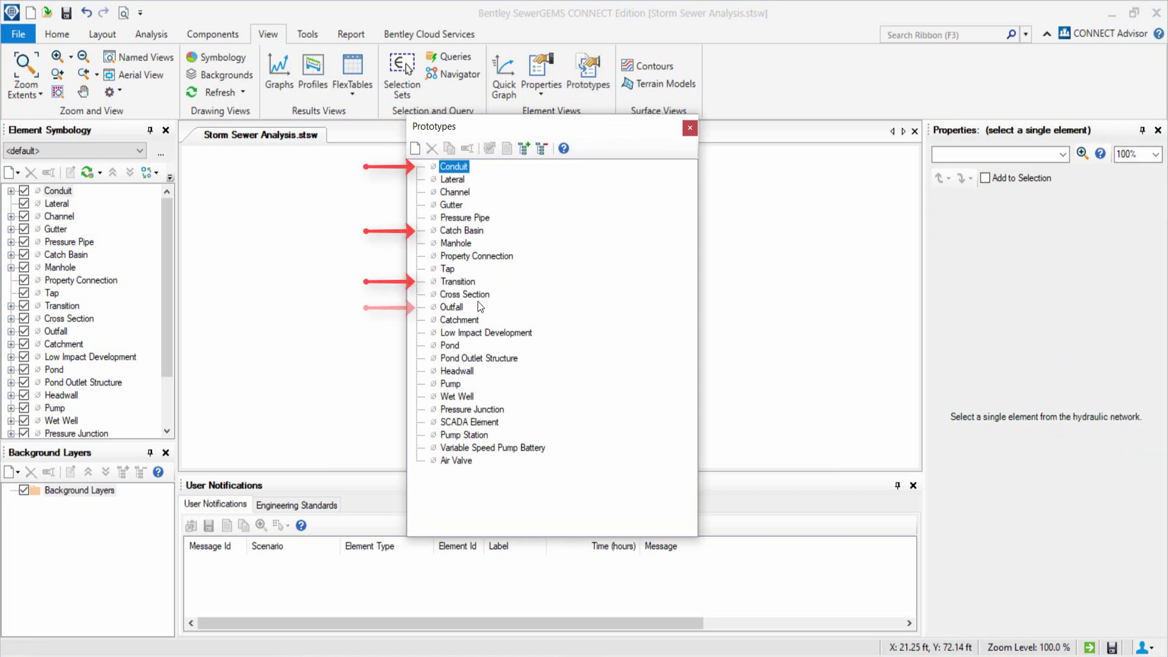
{"action": "left_click", "coordinate": [461, 231]}
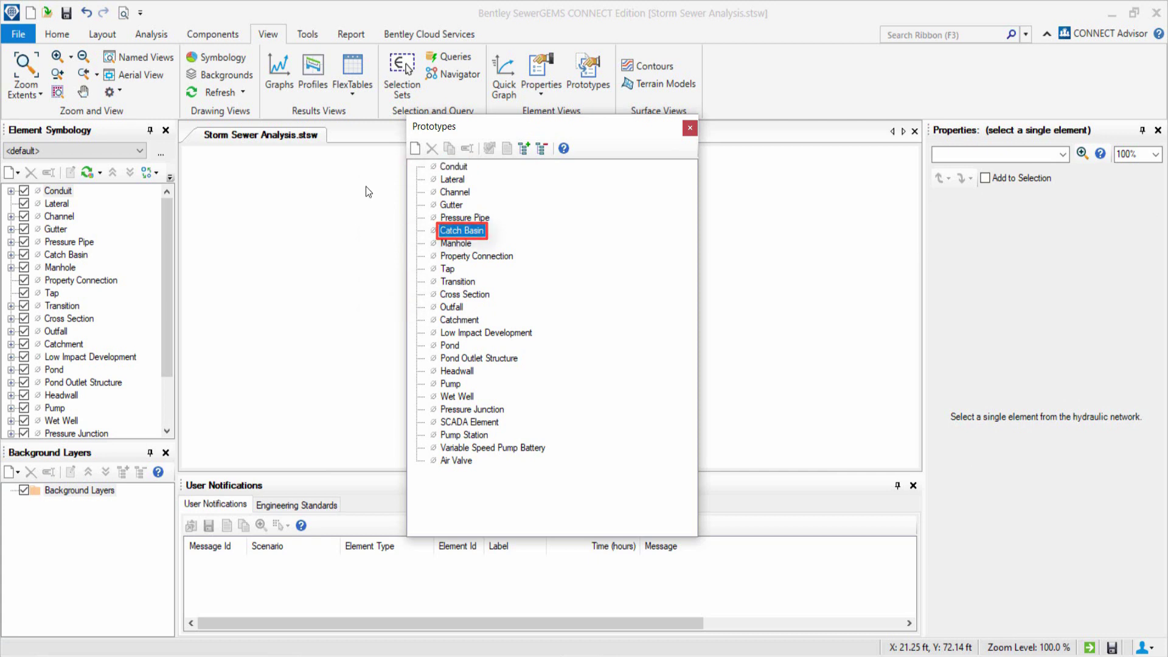
{"action": "right_click", "coordinate": [460, 232]}
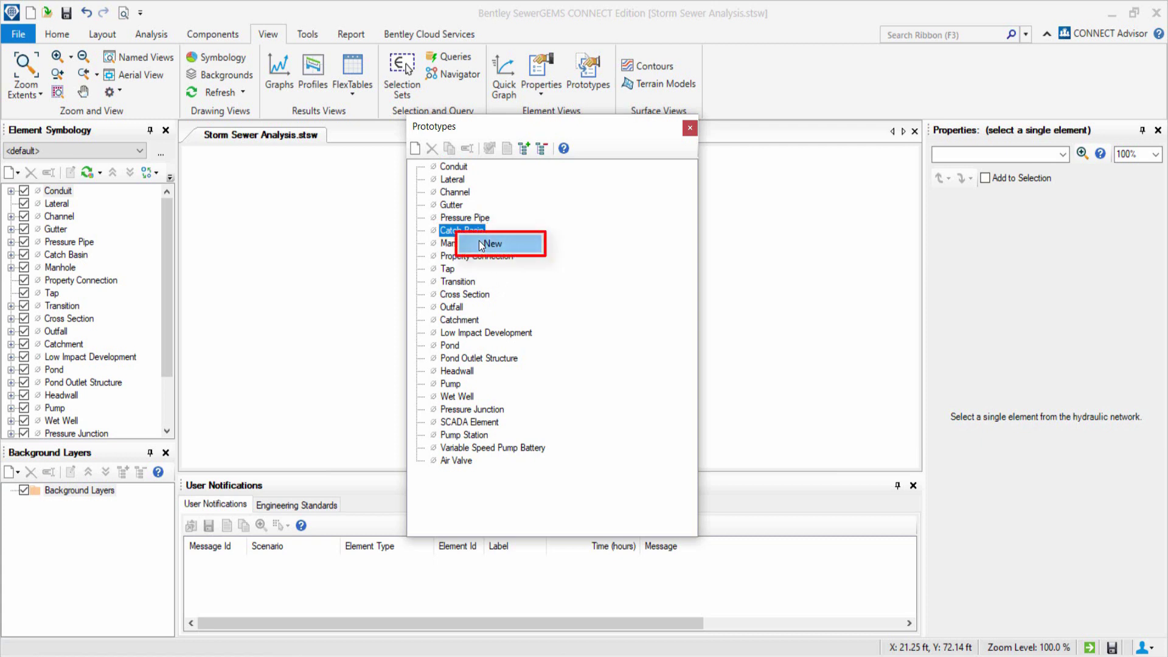
Create a new catch basin prototype with a Percent Capture inlet located In Sag.
{"action": "left_click", "coordinate": [480, 244]}
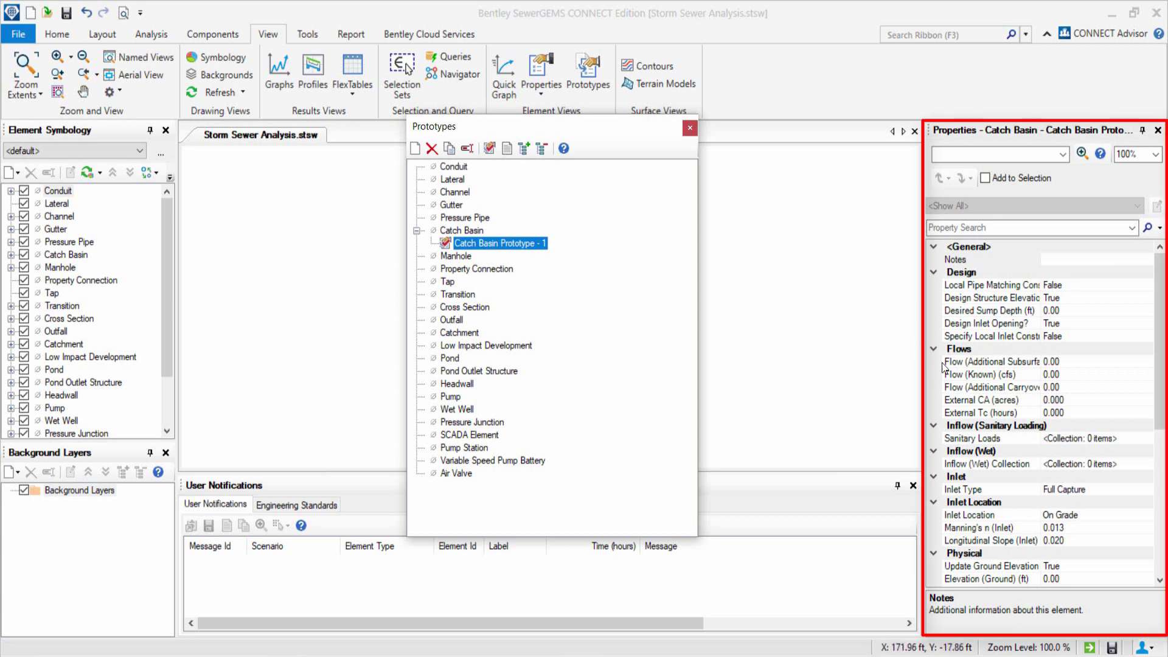
{"action": "left_click", "coordinate": [1136, 488]}
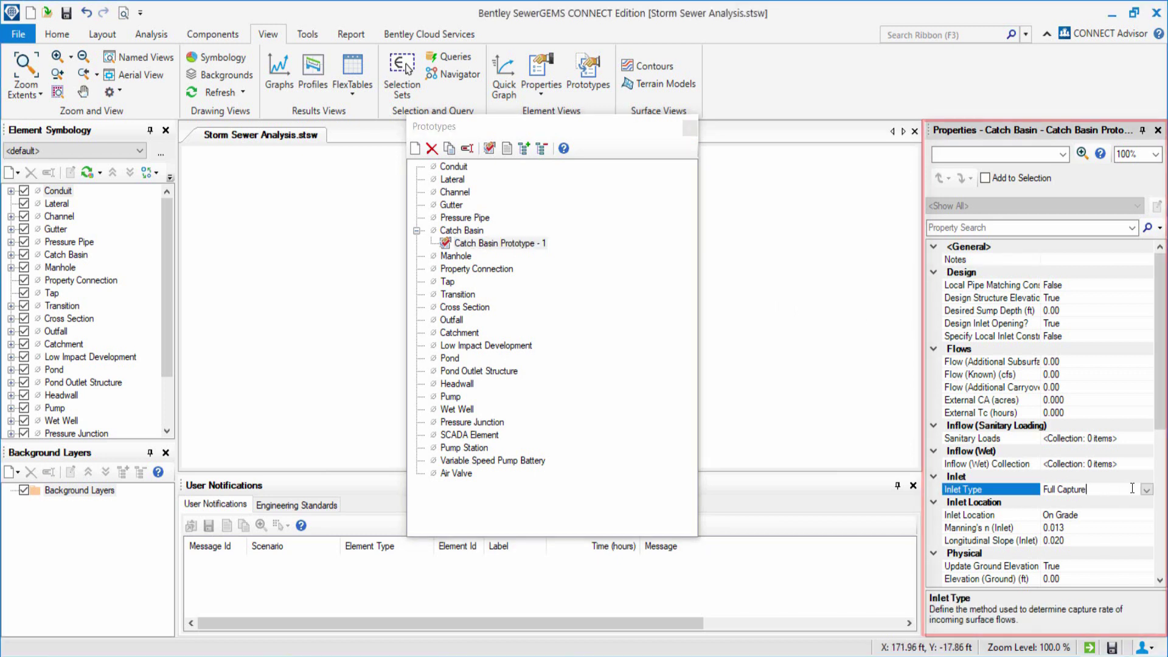
{"action": "left_click", "coordinate": [1146, 489]}
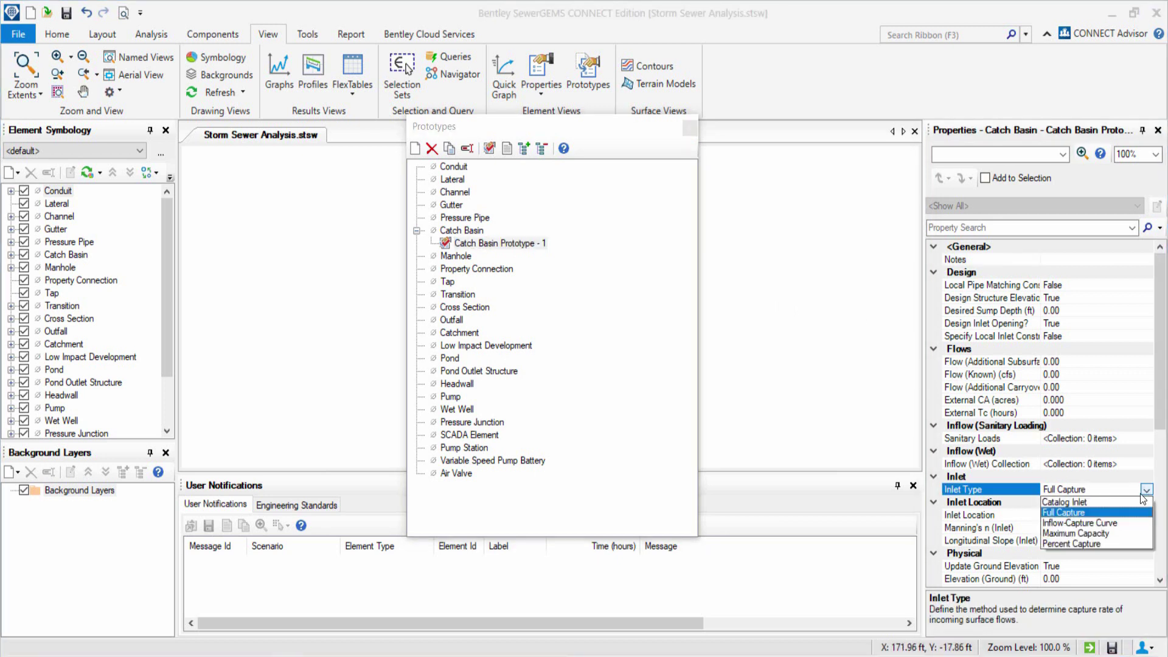
{"action": "left_click", "coordinate": [1092, 546]}
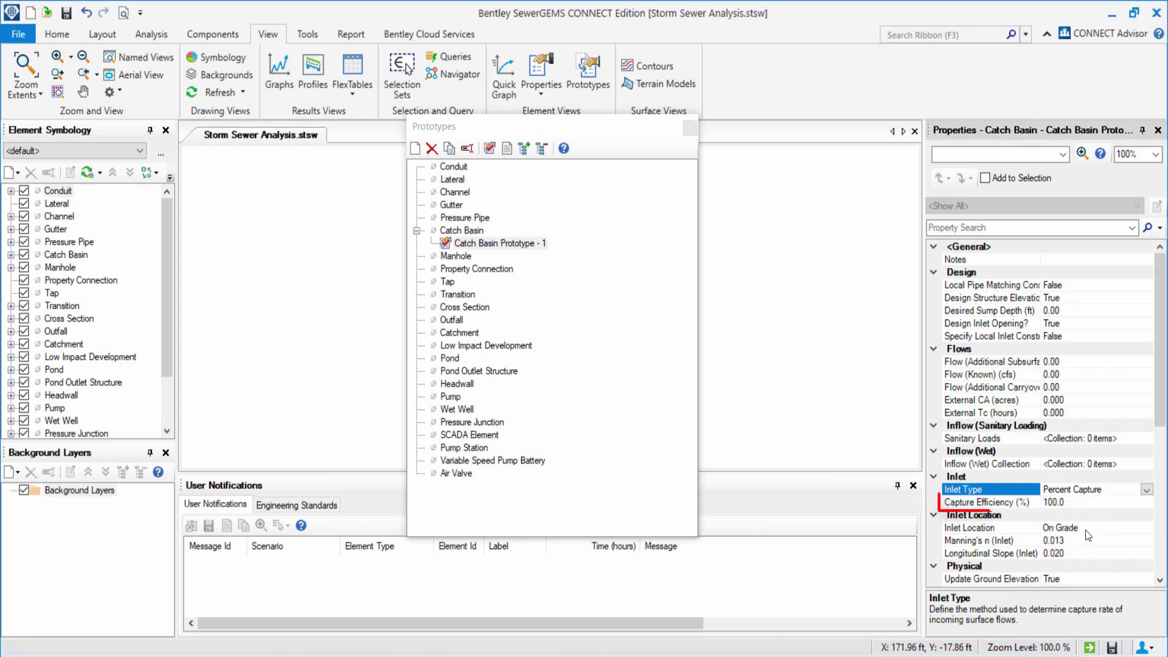
{"action": "left_click", "coordinate": [1072, 502]}
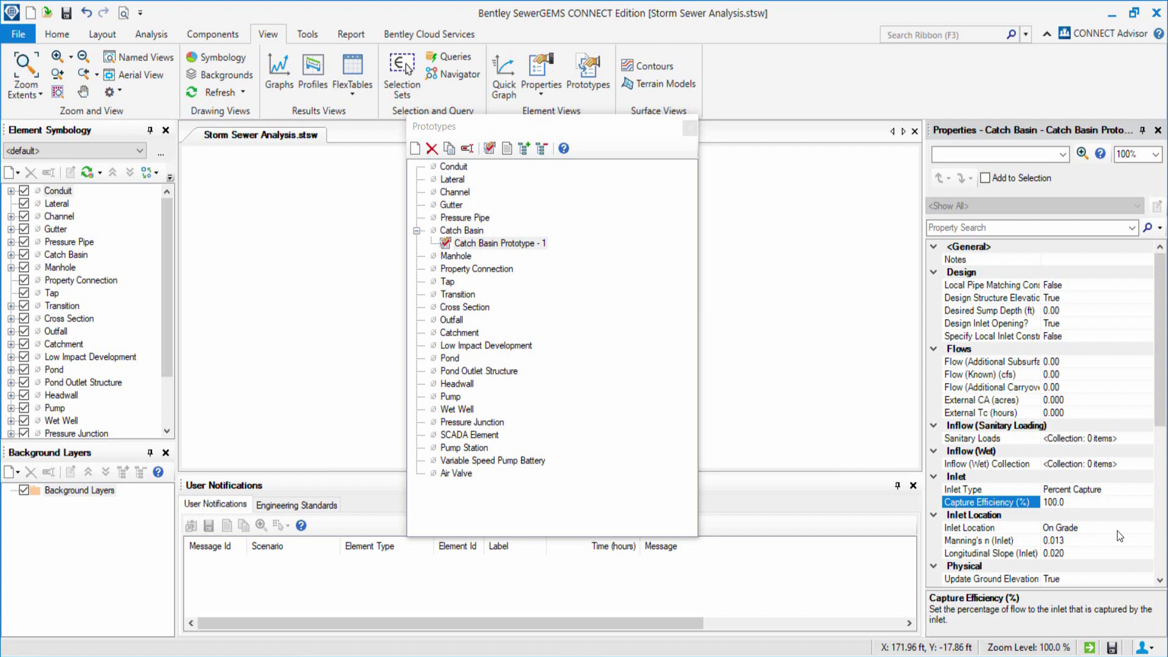
{"action": "left_click", "coordinate": [1117, 531]}
{"action": "left_click", "coordinate": [1146, 527]}
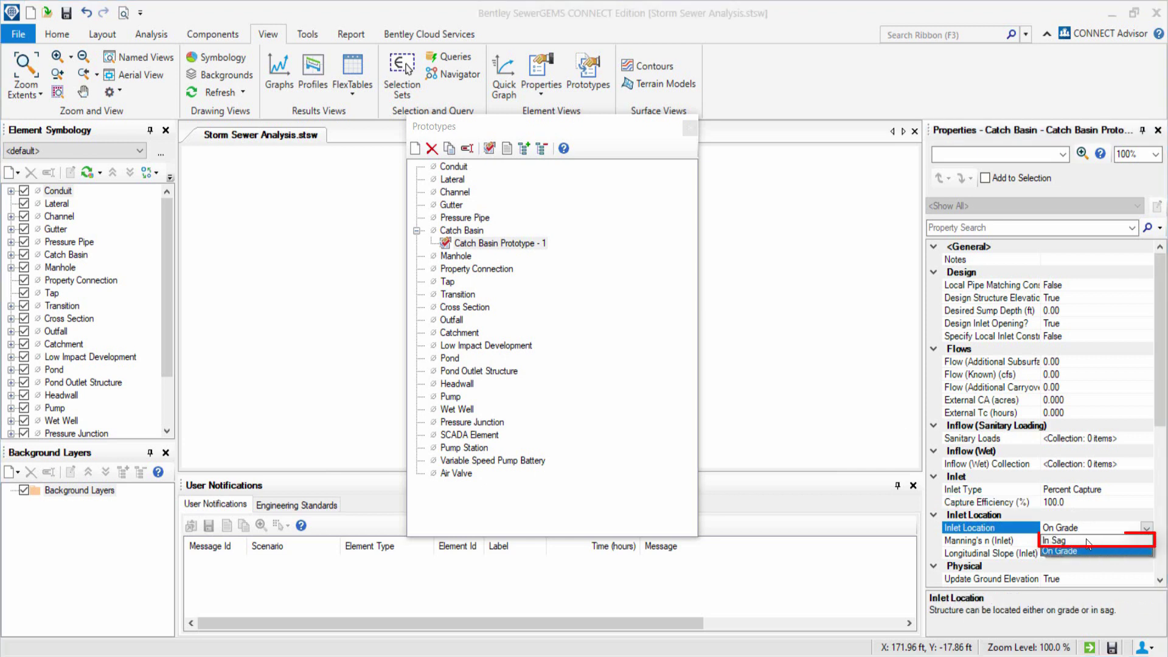
{"action": "left_click", "coordinate": [1054, 541]}
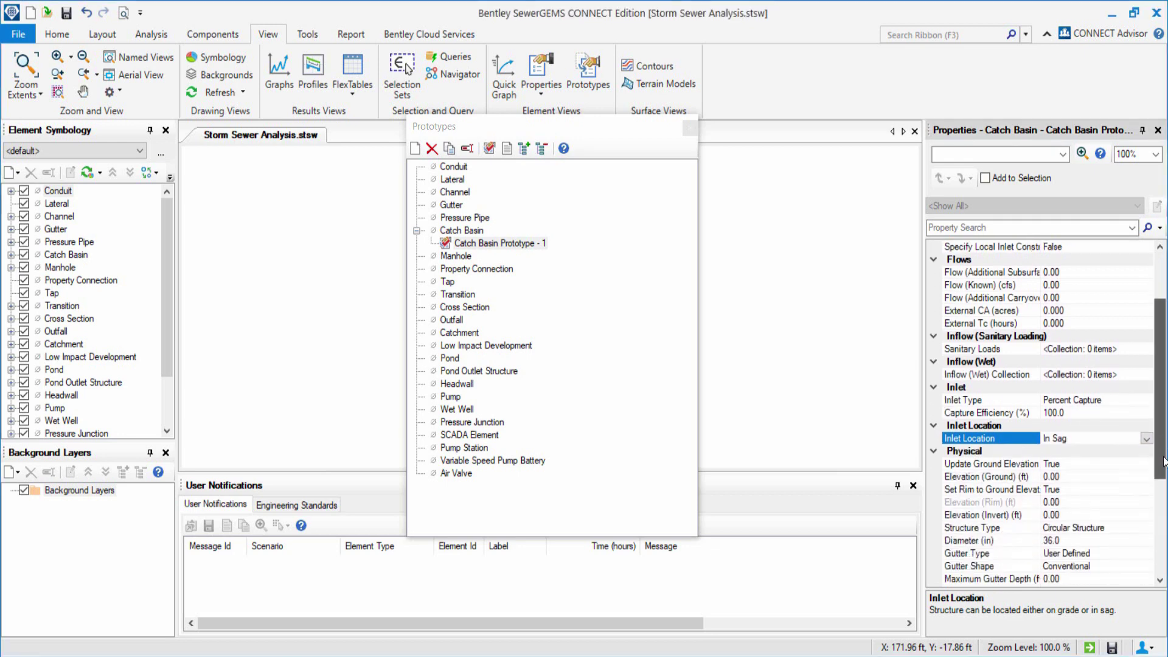
{"action": "left_click_drag", "start_coordinate": [1162, 464], "coordinate": [1125, 549]}
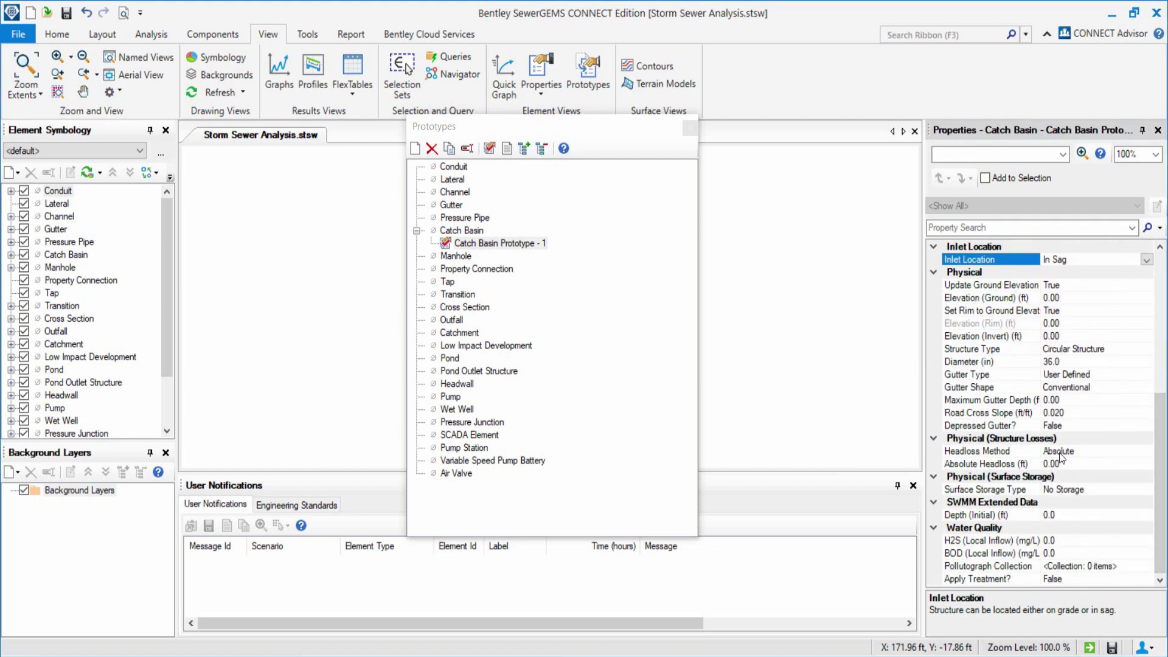
Set the catch basin headloss method to Standard with a coefficient of 0.5.
{"action": "left_click", "coordinate": [976, 451]}
{"action": "left_click", "coordinate": [1146, 451]}
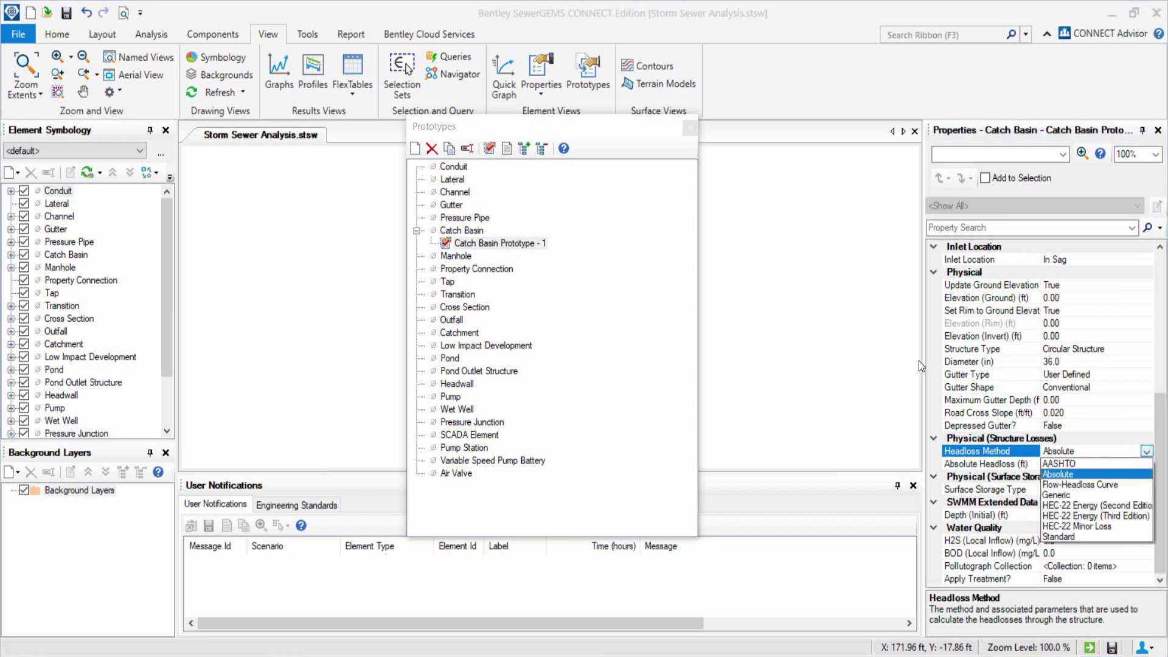
{"action": "left_click", "coordinate": [1068, 536]}
{"action": "left_click", "coordinate": [1075, 464]}
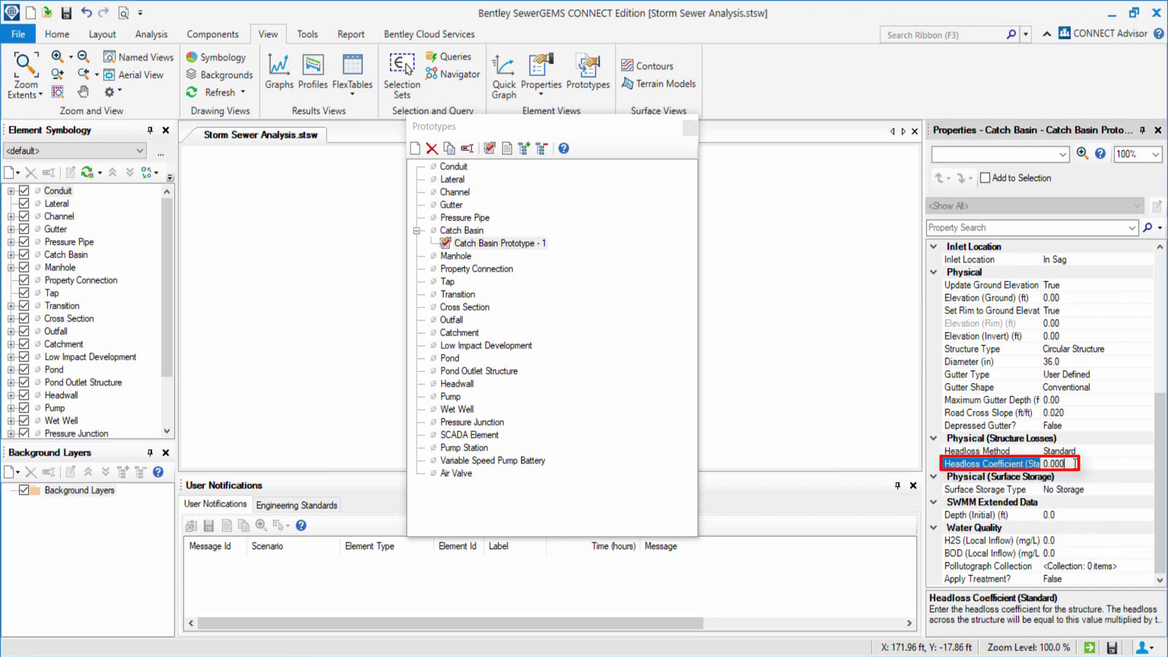
{"action": "left_click_drag", "start_coordinate": [1074, 464], "coordinate": [1028, 466]}
{"action": "type", "text": "0.5"}
{"action": "key", "text": "Return"}
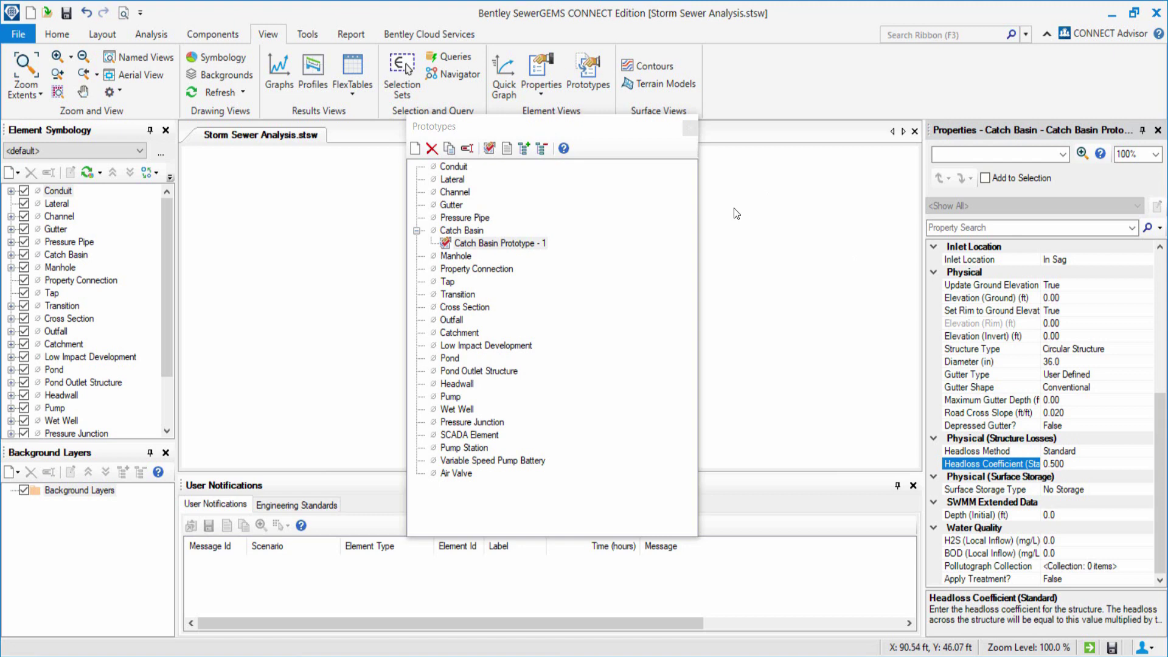
Create a new Conduit prototype from the Prototypes list.
{"action": "left_click", "coordinate": [455, 167]}
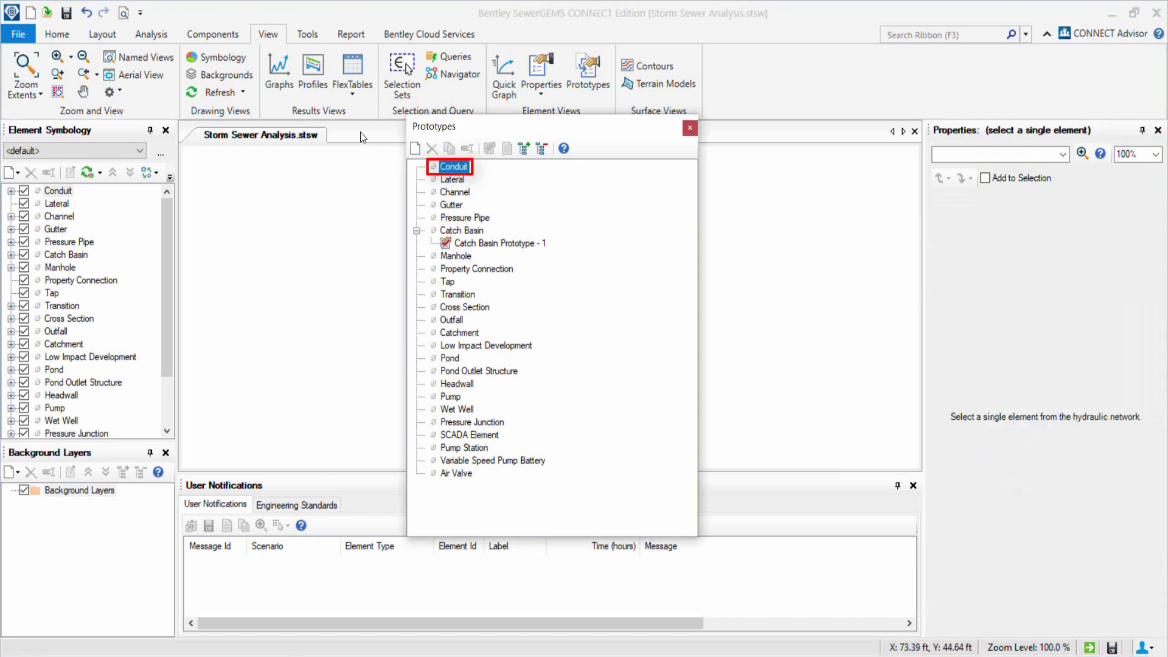
{"action": "right_click", "coordinate": [455, 167]}
{"action": "left_click", "coordinate": [464, 176]}
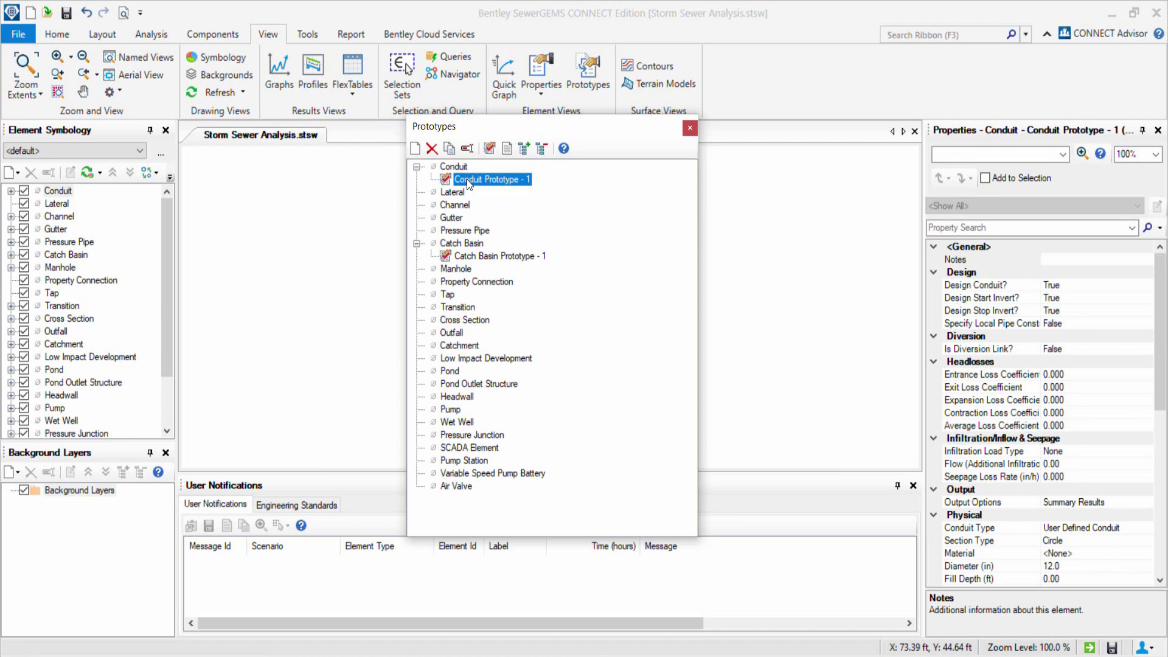
{"action": "left_click", "coordinate": [1159, 331]}
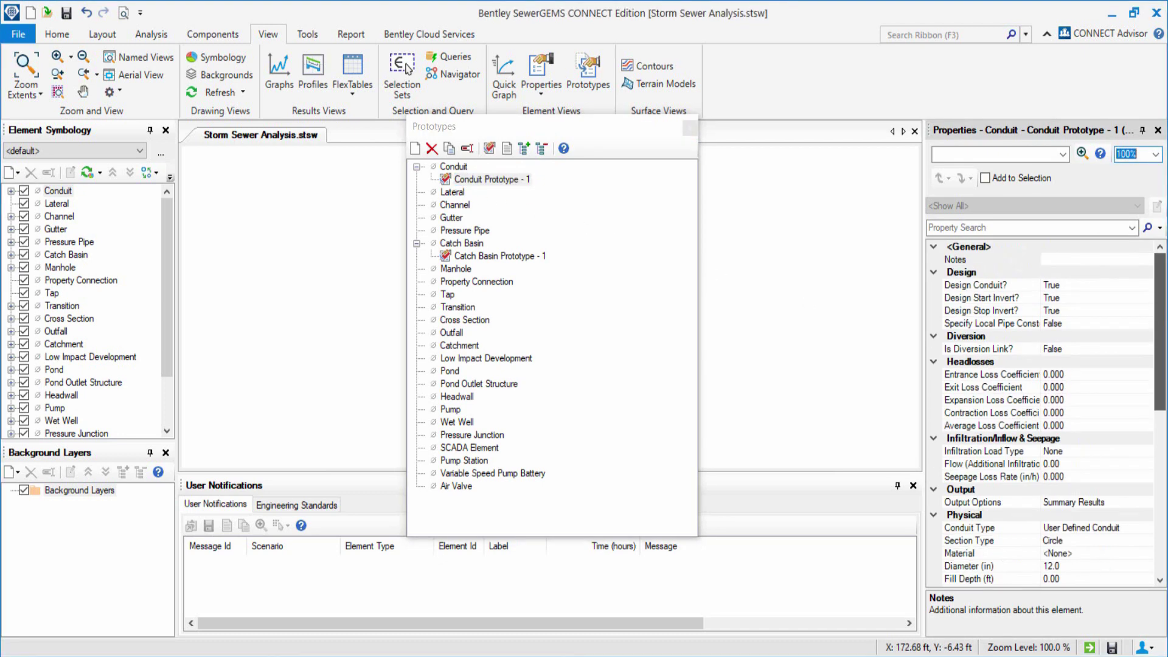
{"action": "left_click_drag", "start_coordinate": [1159, 332], "coordinate": [1156, 446]}
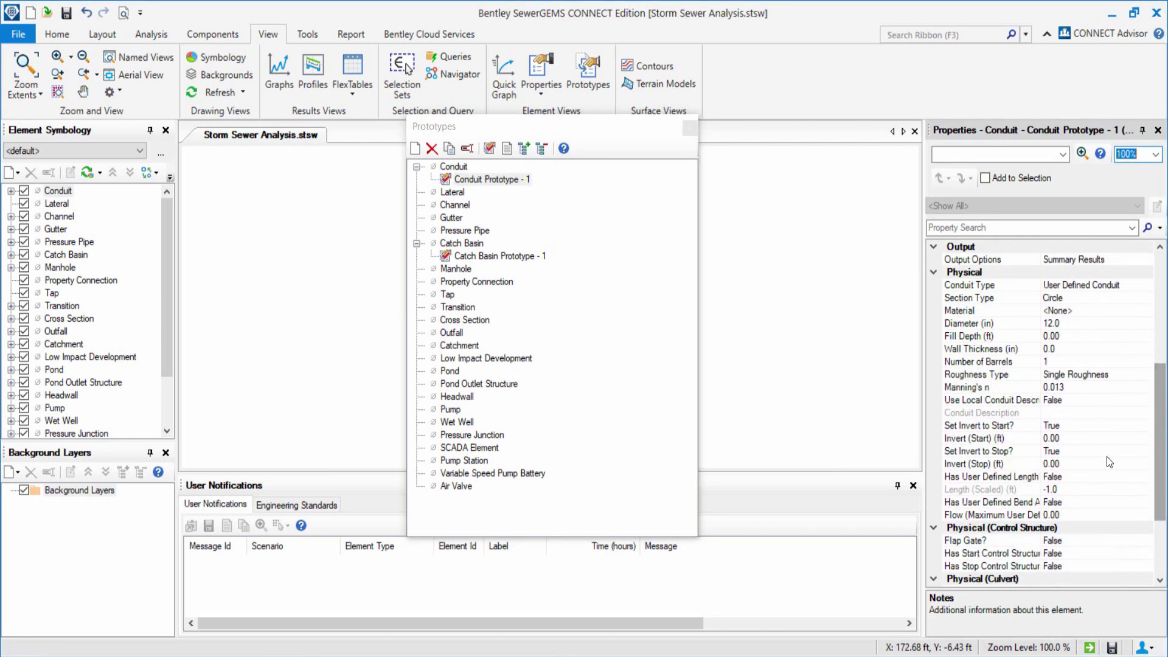
Set Has User Defined Length to True with a user-defined length of 300 ft.
{"action": "left_click", "coordinate": [1082, 477]}
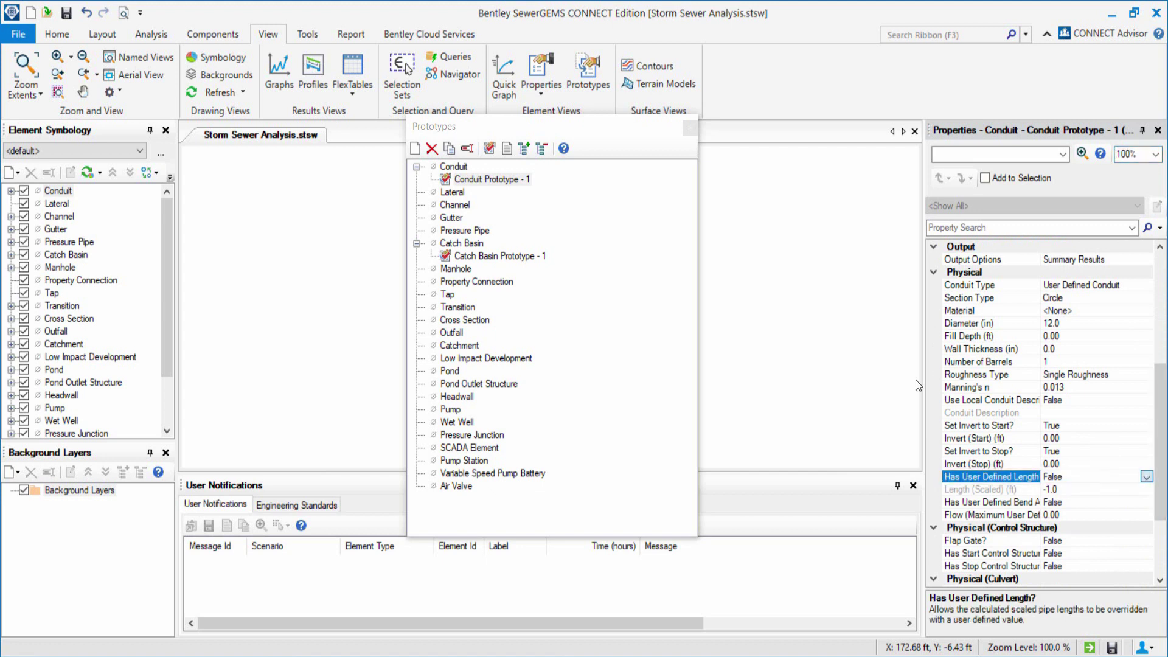
{"action": "key", "text": "alt+Down"}
{"action": "key", "text": "Up"}
{"action": "key", "text": "Return"}
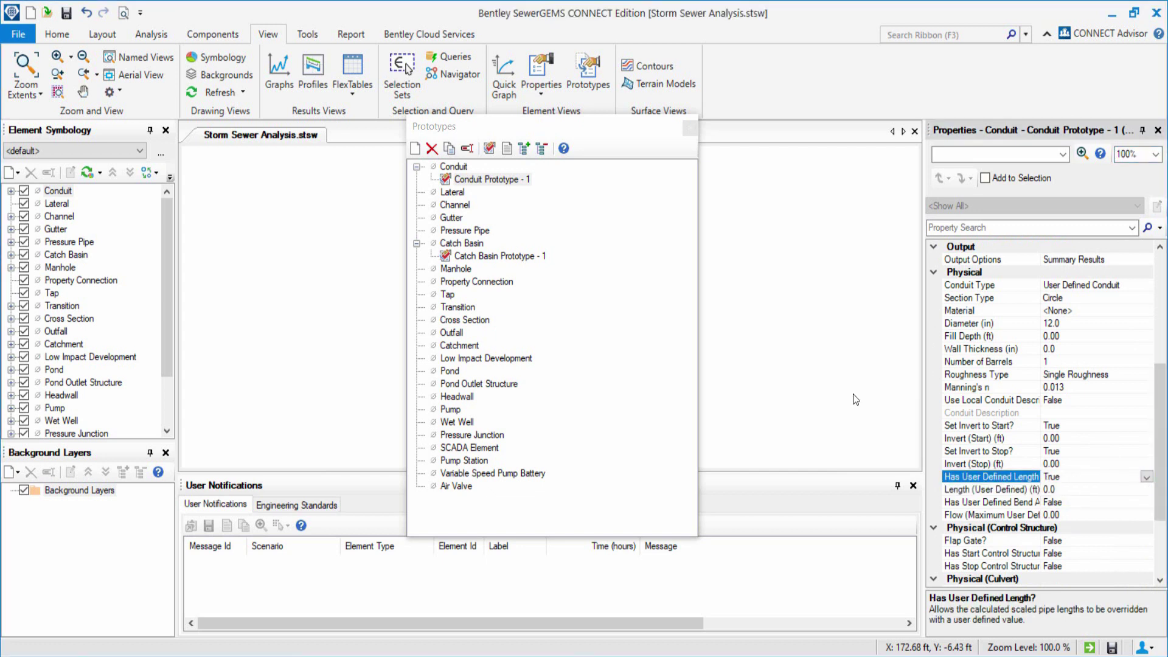
{"action": "left_click", "coordinate": [1071, 490]}
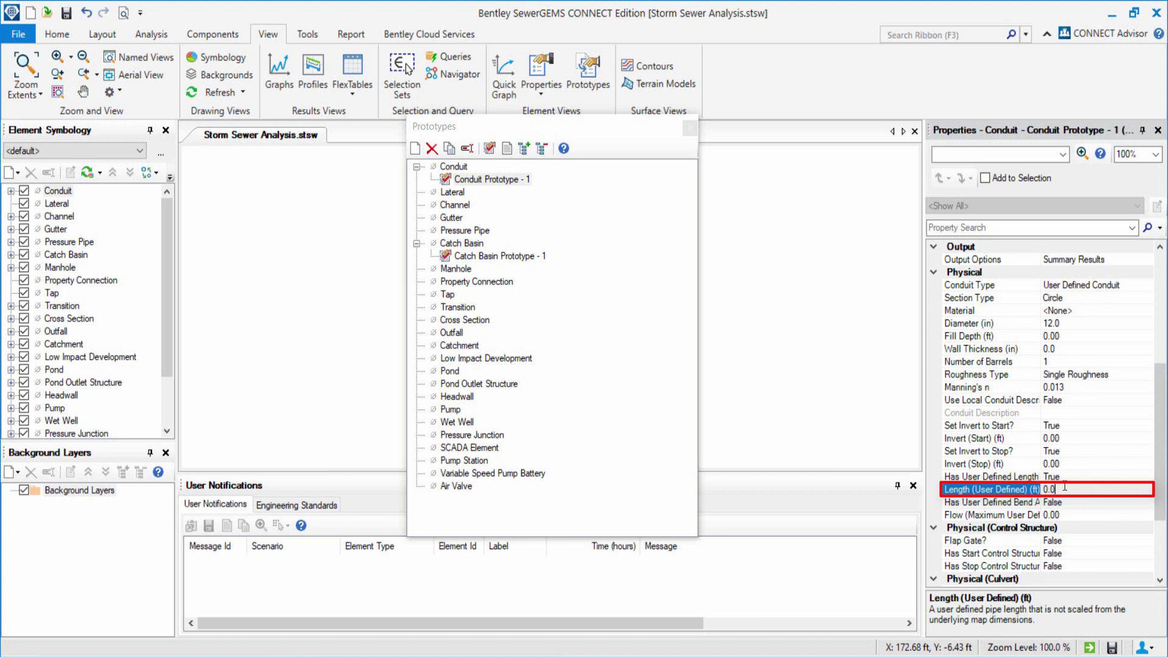
{"action": "double_click", "coordinate": [1045, 489]}
{"action": "type", "text": "3"}
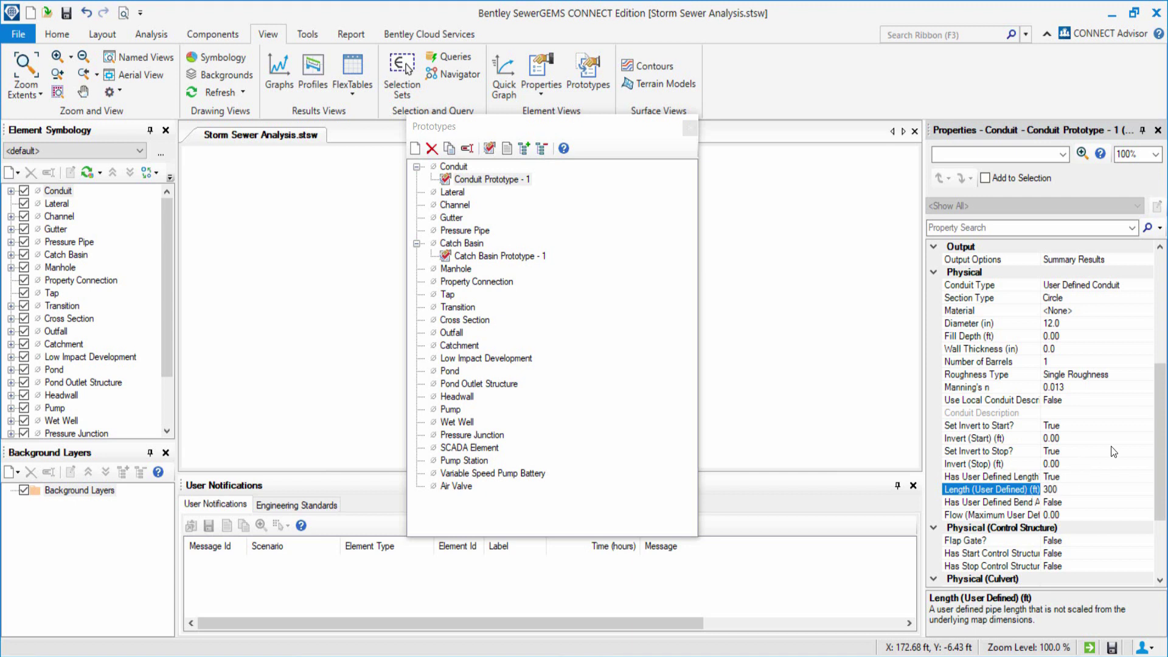
{"action": "scroll", "coordinate": [1162, 419], "scroll_direction": "up", "scroll_amount": 1}
{"action": "scroll", "coordinate": [1161, 420], "scroll_direction": "up", "scroll_amount": 2}
{"action": "left_click", "coordinate": [1147, 375]}
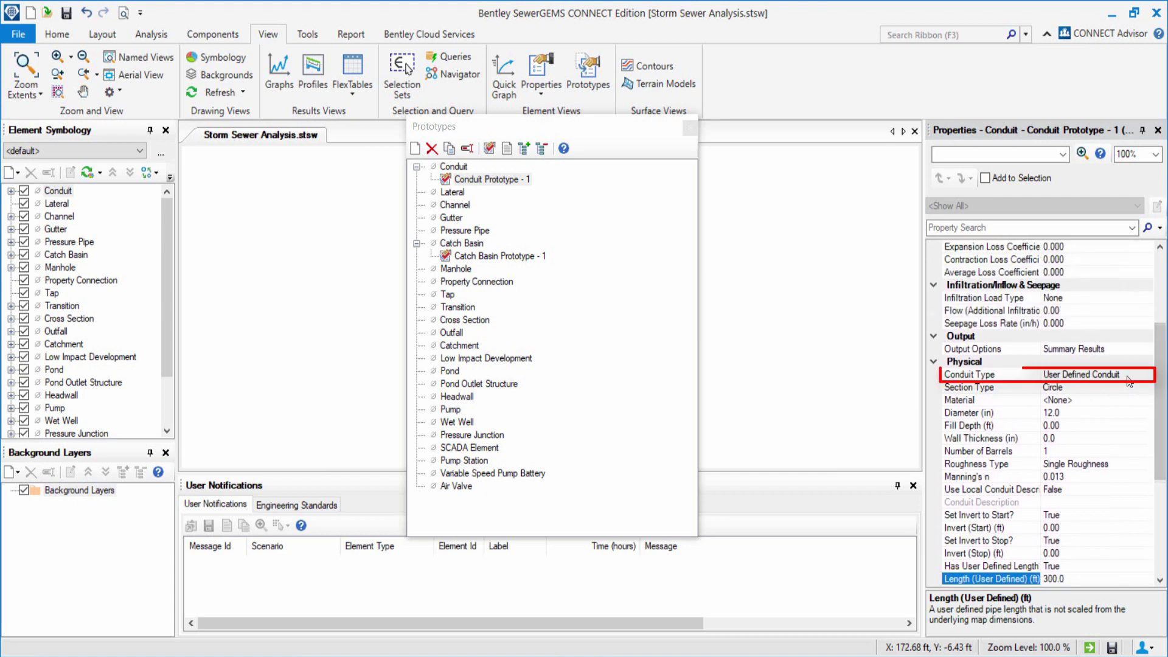
Make the conduit prototype a Catalog Conduit and open the conduit catalog for editing.
{"action": "left_click", "coordinate": [1147, 375]}
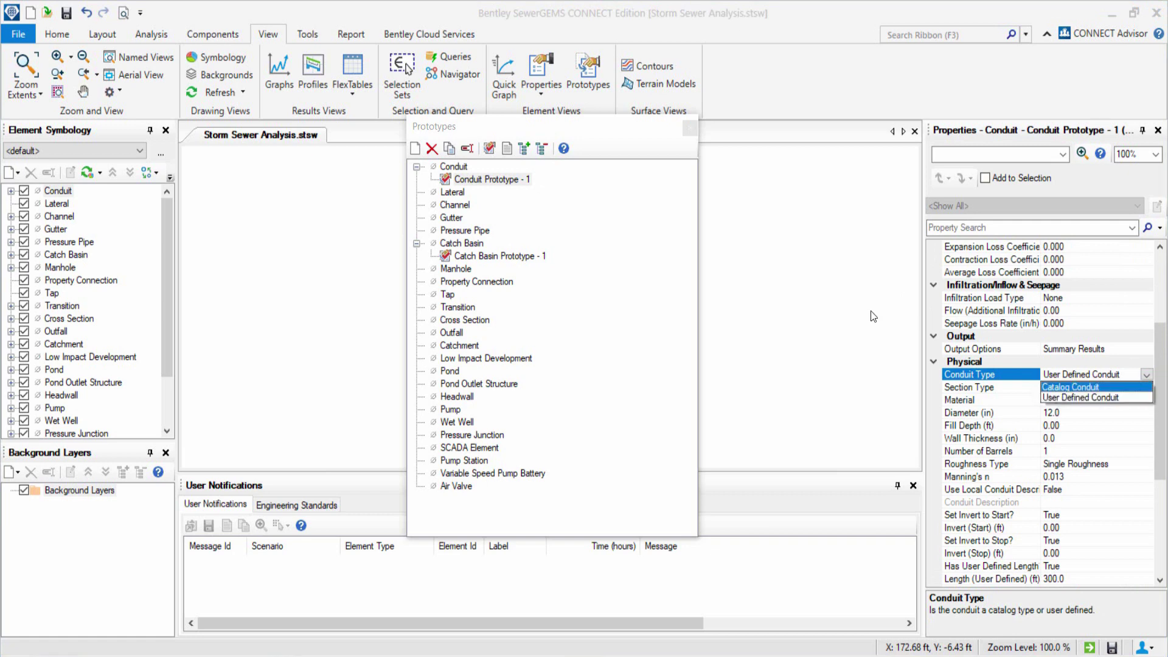
{"action": "left_click", "coordinate": [1070, 387]}
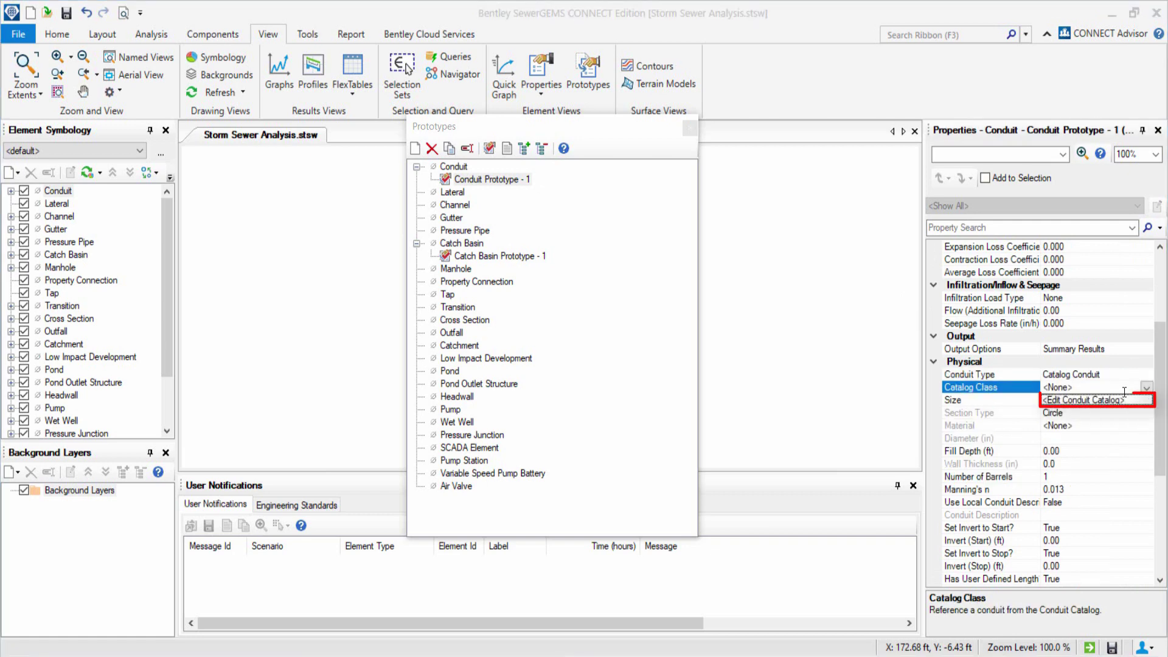
{"action": "left_click", "coordinate": [1089, 399]}
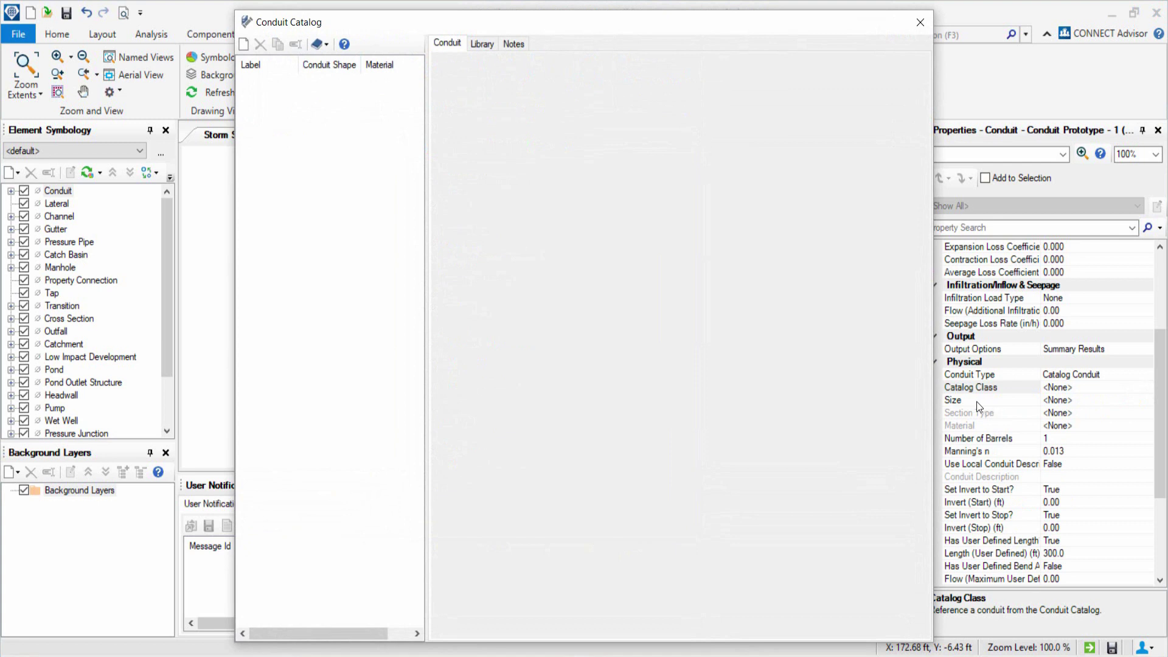
Import the Circle - Concrete class from the engineering library into the conduit catalog.
{"action": "left_click", "coordinate": [319, 44]}
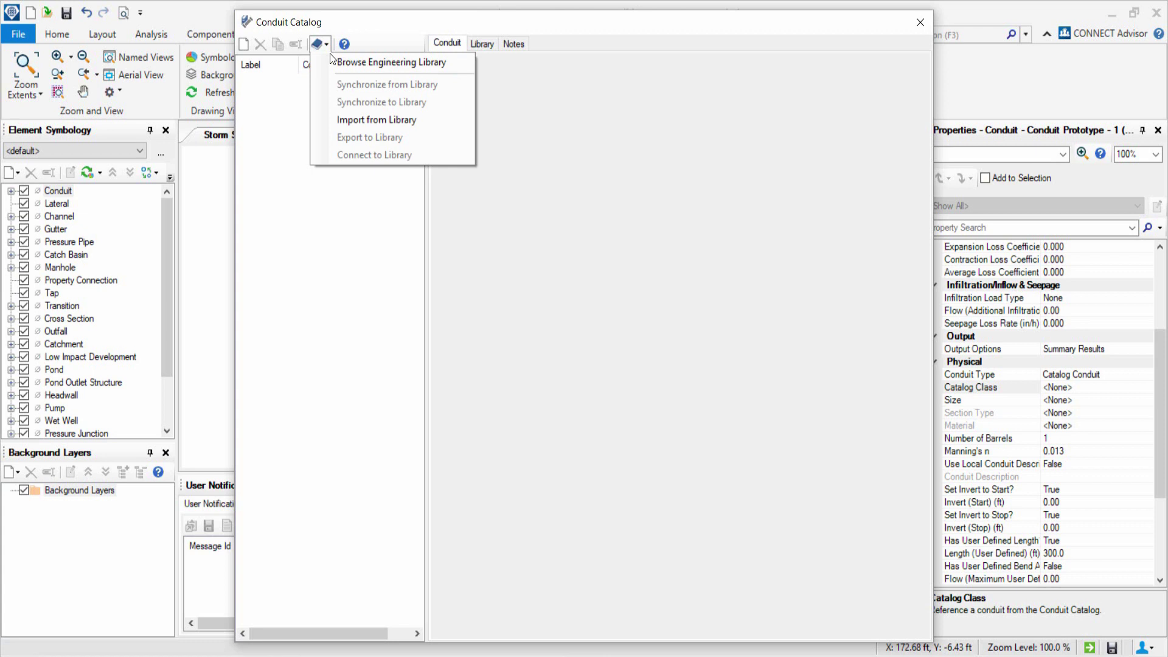
{"action": "left_click", "coordinate": [367, 122]}
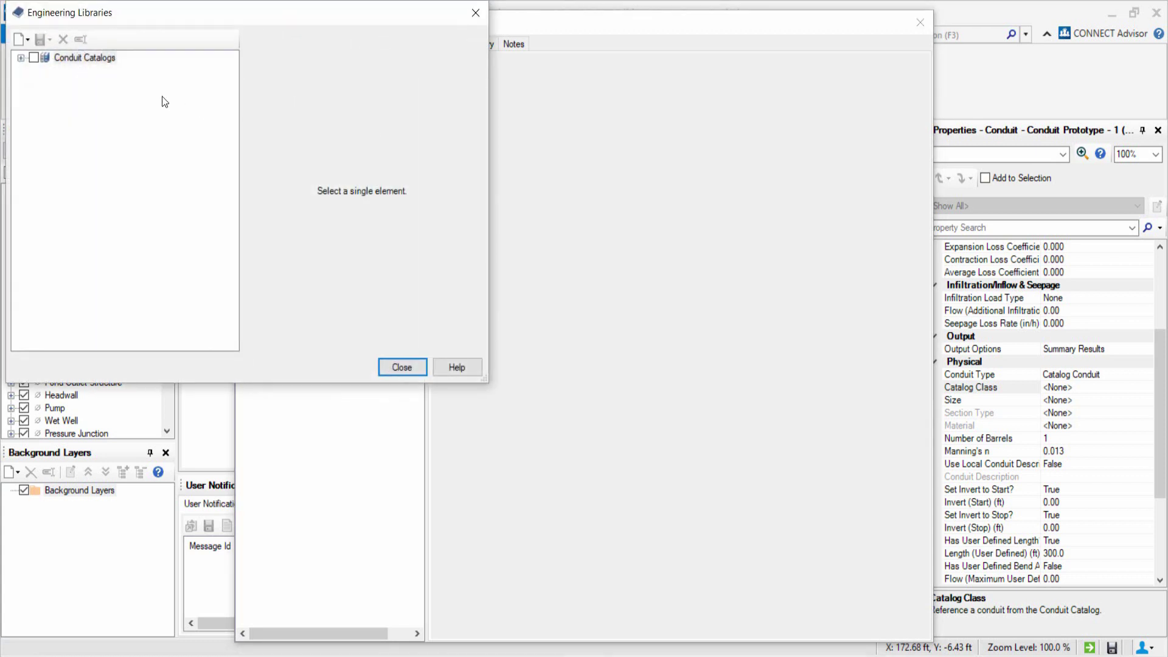
{"action": "left_click", "coordinate": [20, 56]}
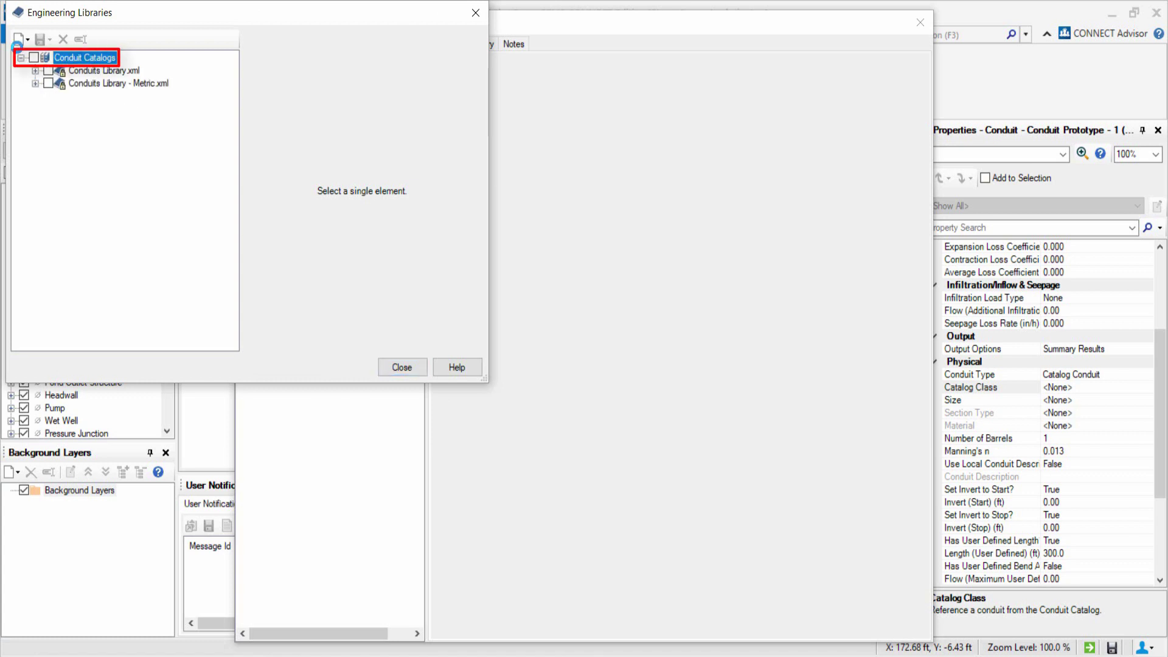
{"action": "left_click", "coordinate": [35, 71]}
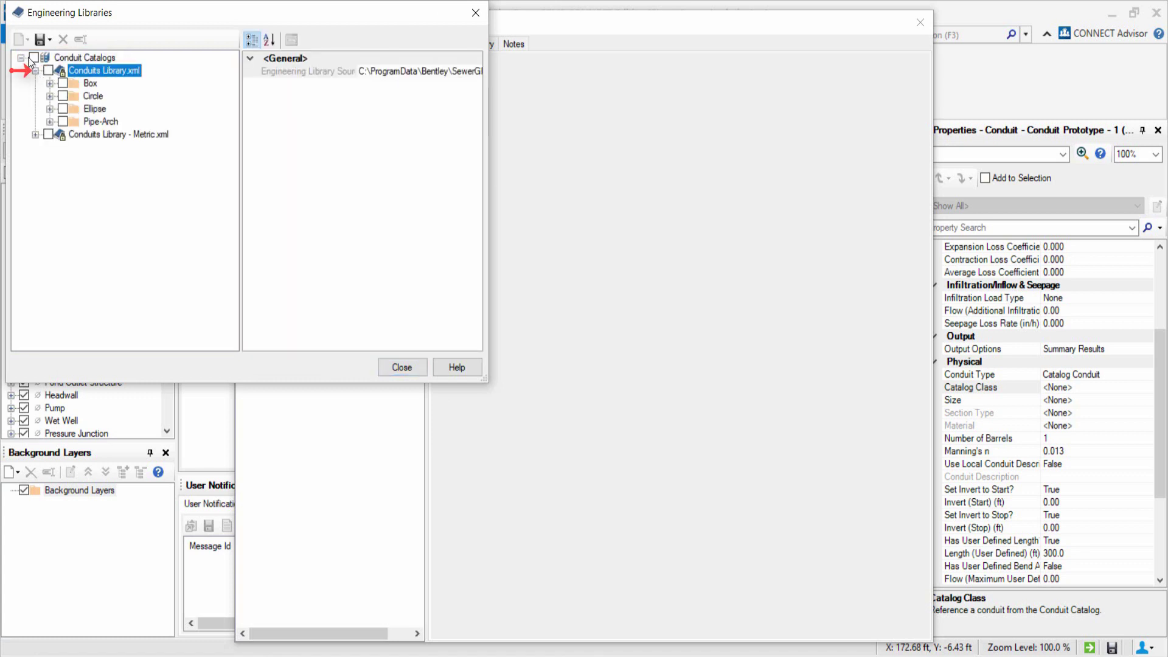
{"action": "left_click", "coordinate": [50, 96]}
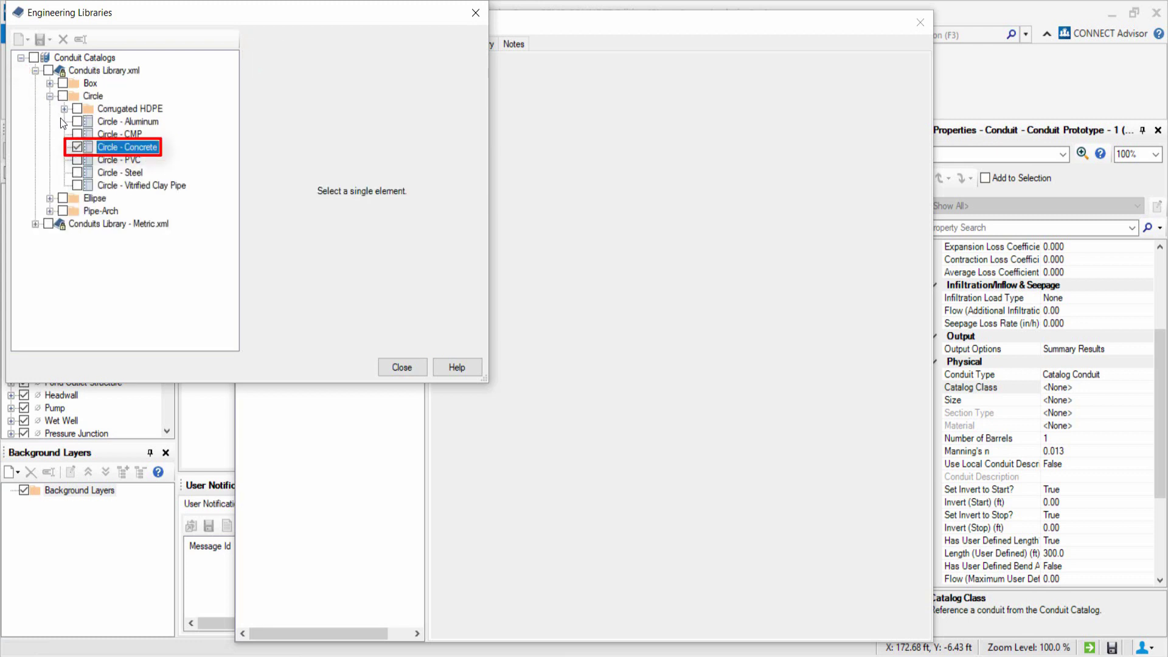
{"action": "left_click", "coordinate": [77, 146]}
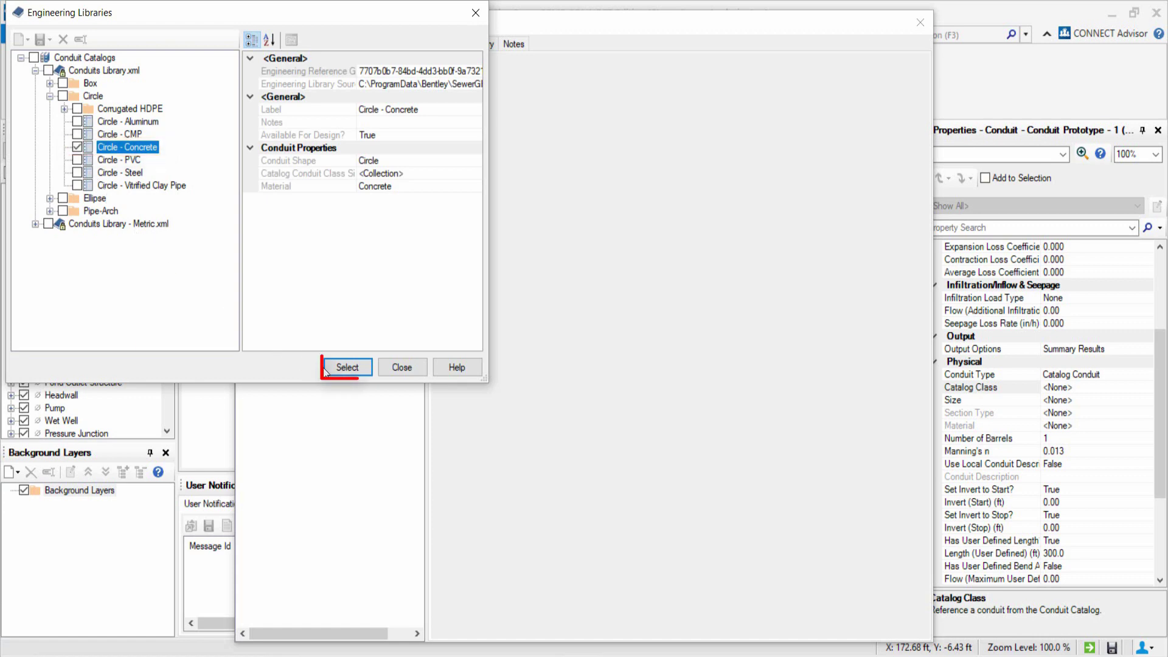
{"action": "left_click", "coordinate": [279, 302]}
{"action": "key", "text": "Return"}
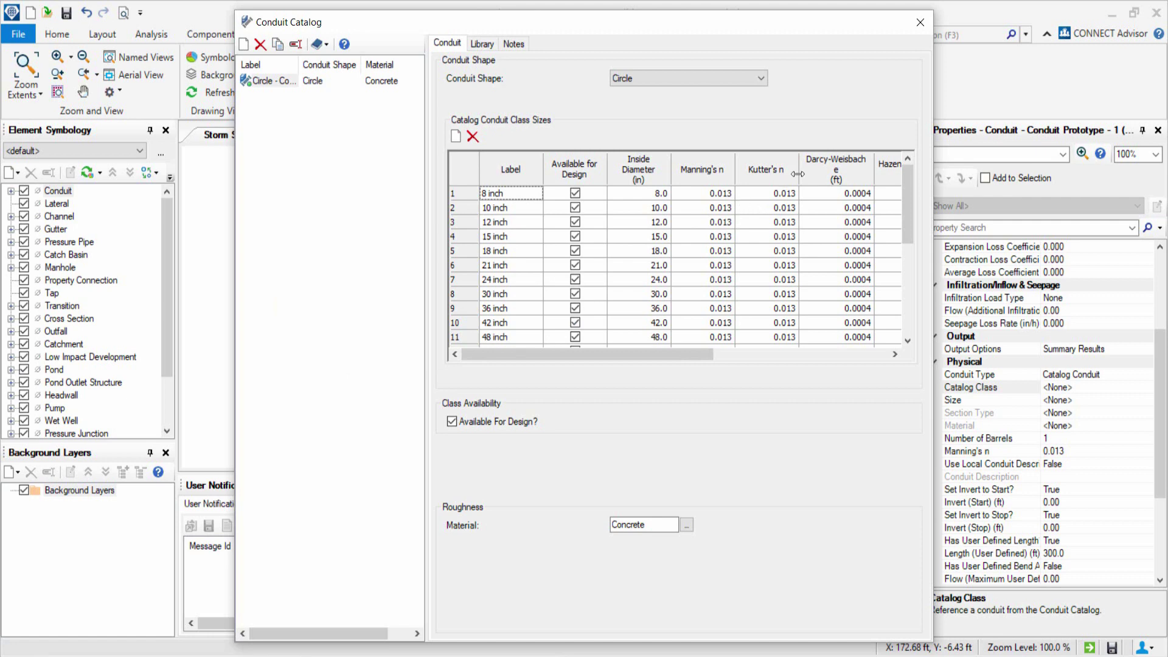
{"action": "left_click", "coordinate": [919, 24]}
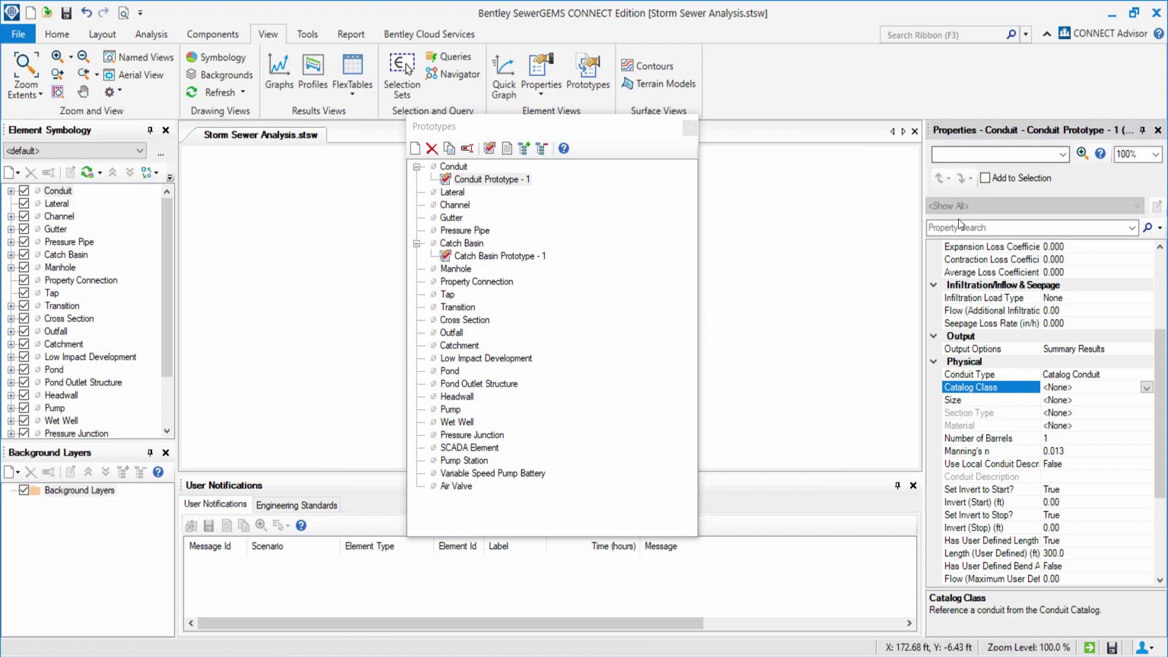
Set the conduit prototype's catalog class to Circle - Concrete with a 12 inch size.
{"action": "left_click", "coordinate": [1144, 388]}
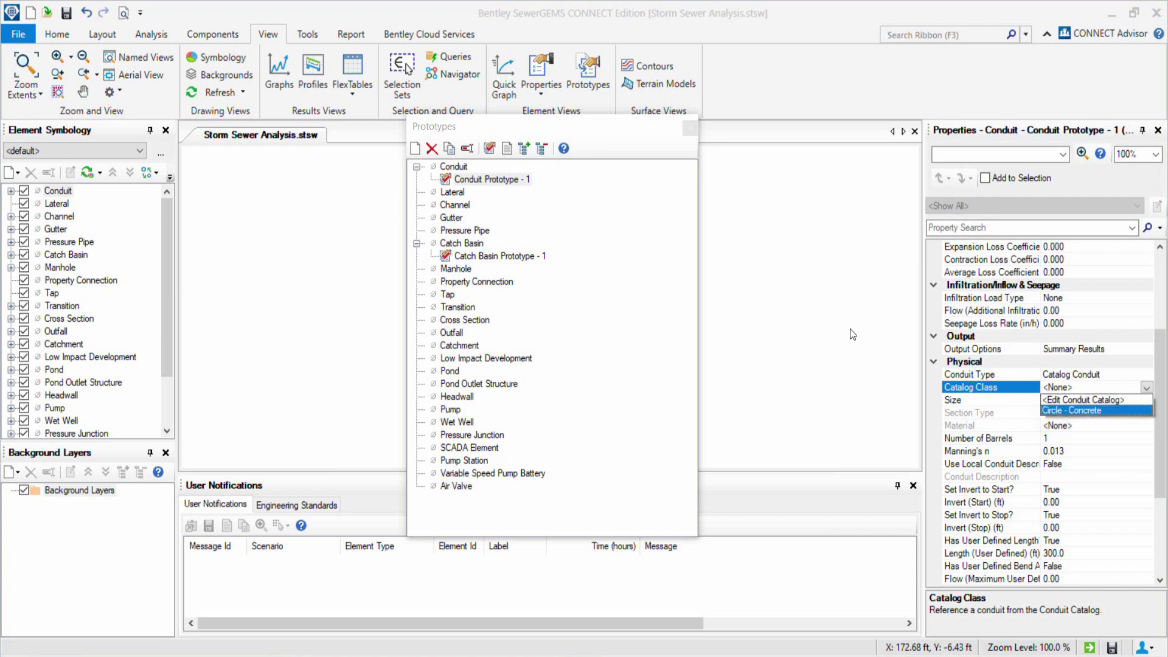
{"action": "left_click", "coordinate": [1070, 411]}
{"action": "left_click", "coordinate": [1083, 402]}
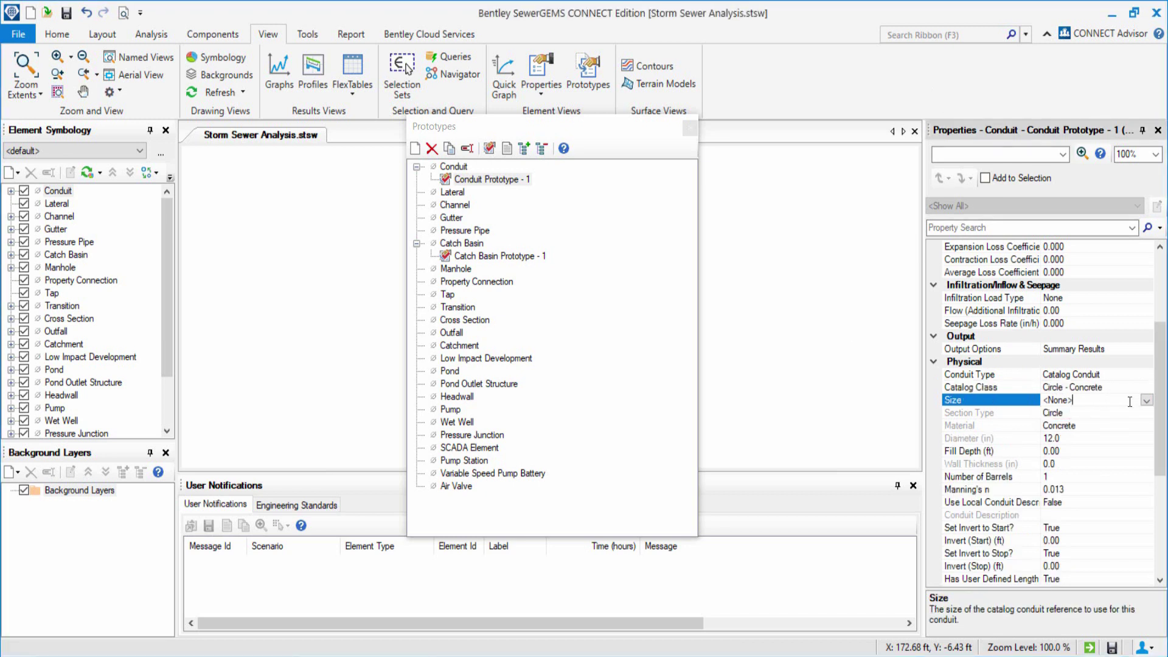
{"action": "left_click", "coordinate": [1146, 400]}
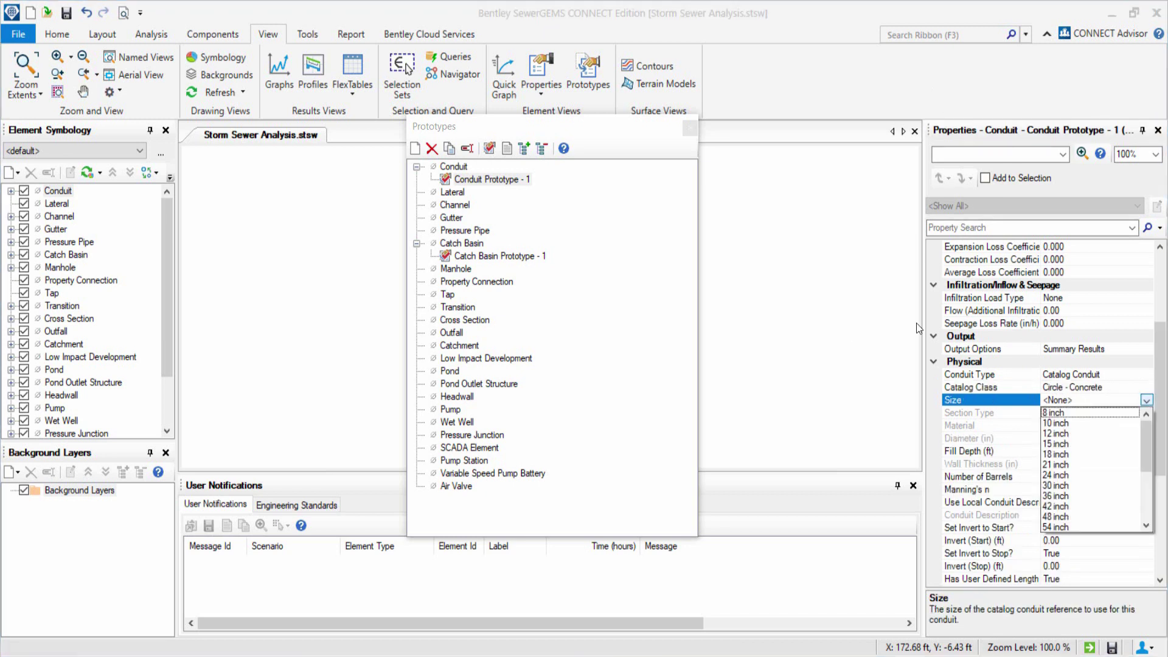
{"action": "left_click", "coordinate": [1064, 435]}
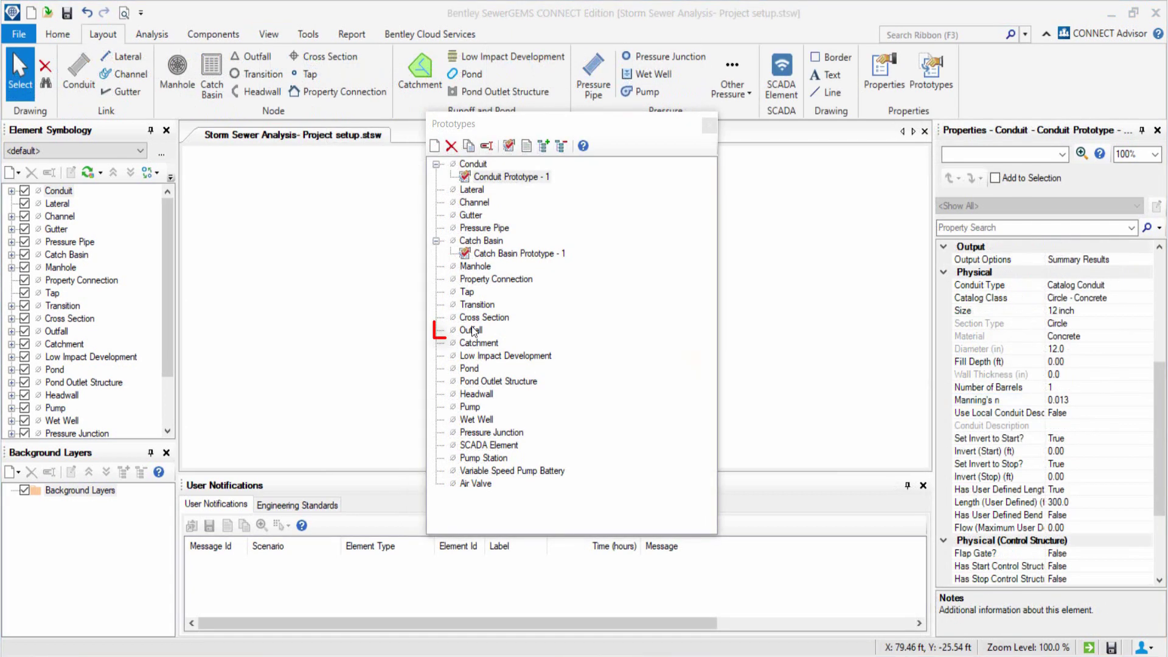
Create a new outfall prototype with a Free Outfall boundary condition.
{"action": "left_click", "coordinate": [472, 330]}
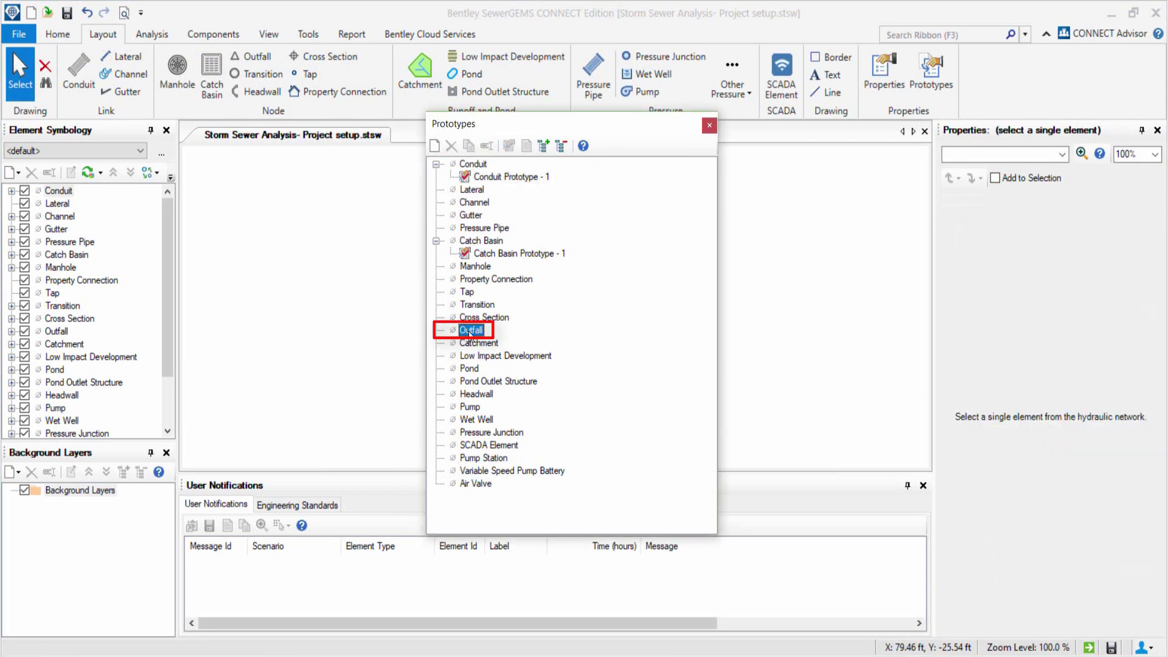
{"action": "right_click", "coordinate": [472, 329]}
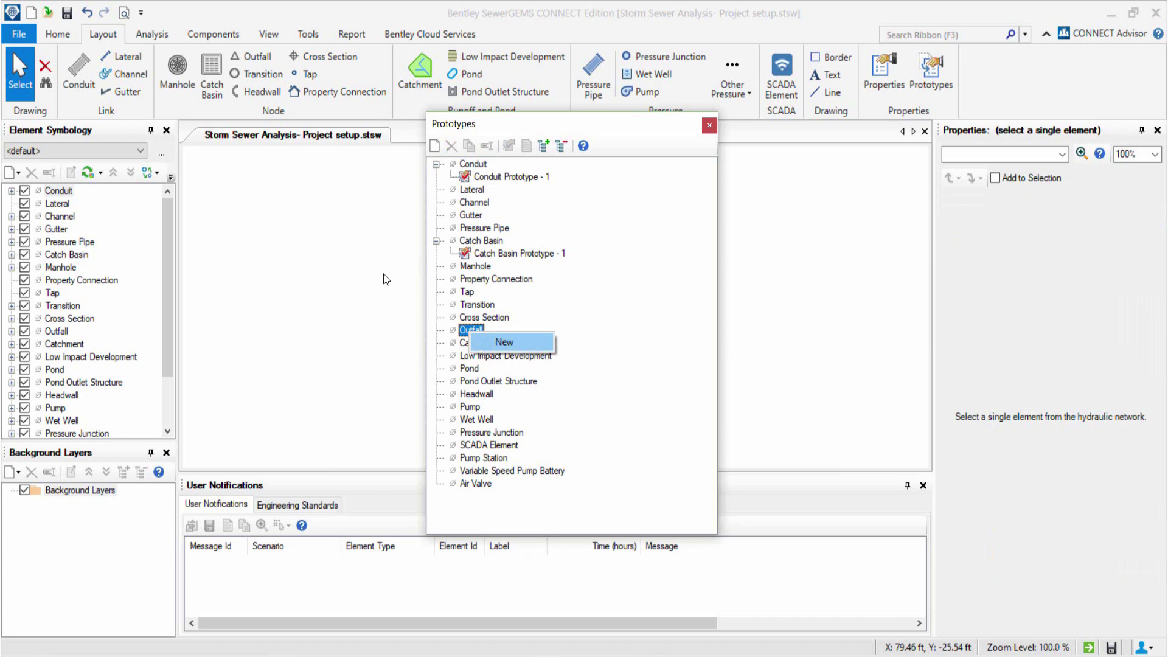
{"action": "left_click", "coordinate": [503, 341]}
{"action": "left_click", "coordinate": [1133, 289]}
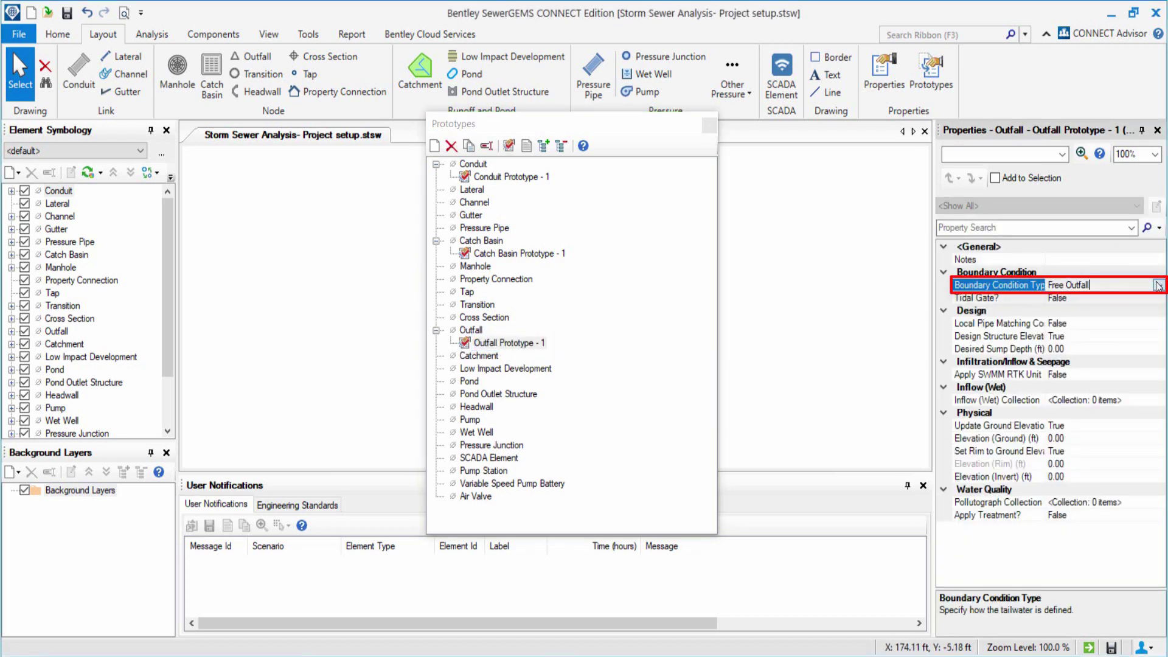
{"action": "left_click", "coordinate": [1158, 285]}
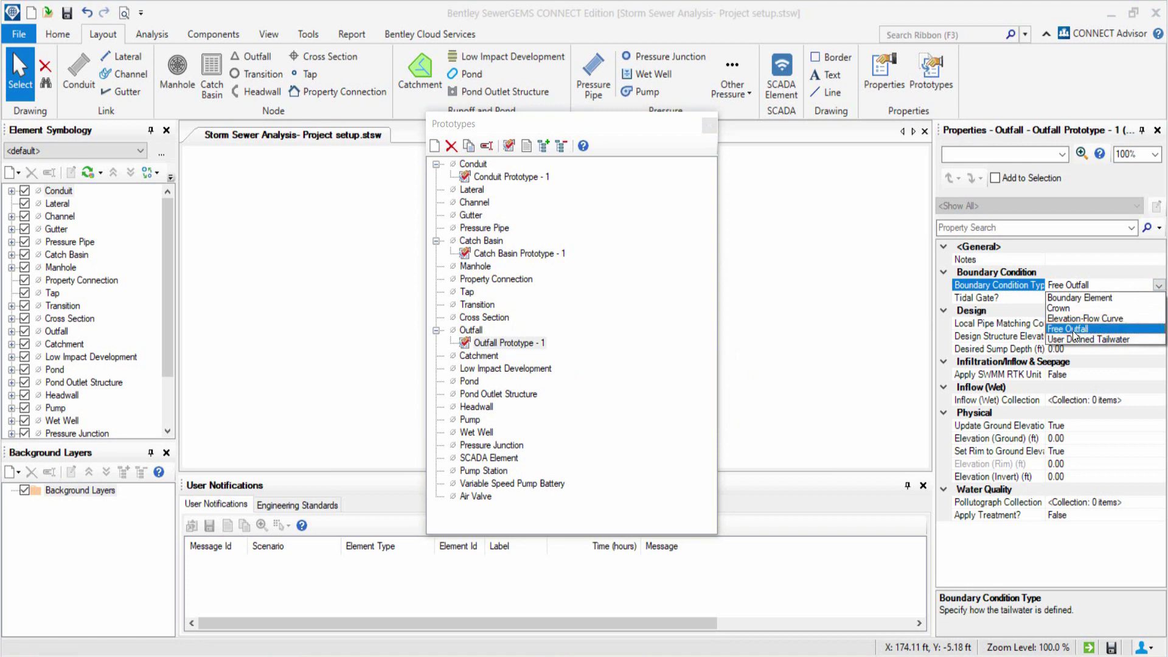
{"action": "left_click", "coordinate": [860, 268]}
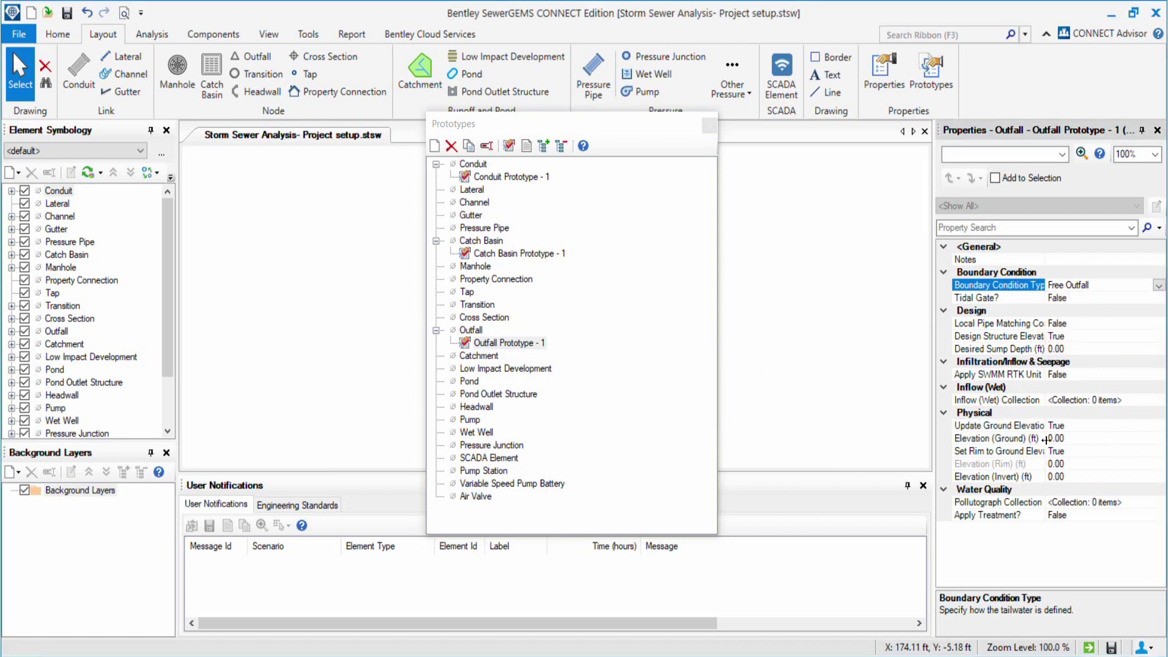
Set the outfall ground elevation to 100 ft and invert elevation to 95 ft.
{"action": "left_click", "coordinate": [1074, 438]}
{"action": "type", "text": "1"}
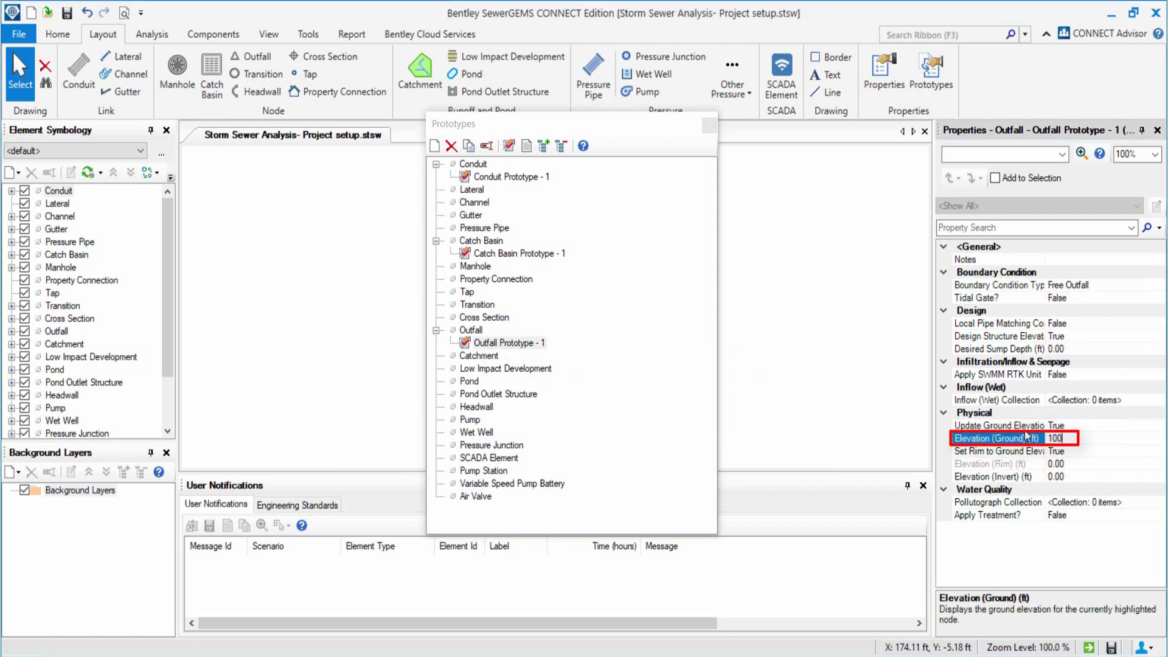
{"action": "key", "text": "Return"}
{"action": "left_click", "coordinate": [1074, 477]}
{"action": "type", "text": "95"}
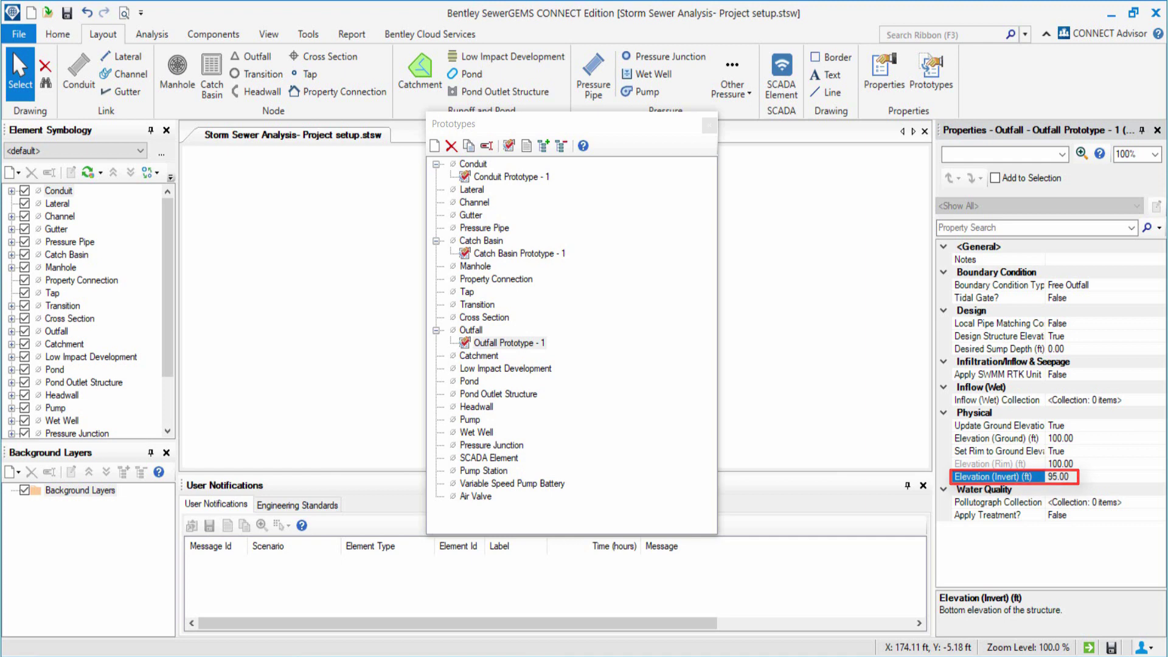
Add Transition Prototype - 1 with a 4.0 ft transition length.
{"action": "left_click", "coordinate": [458, 307]}
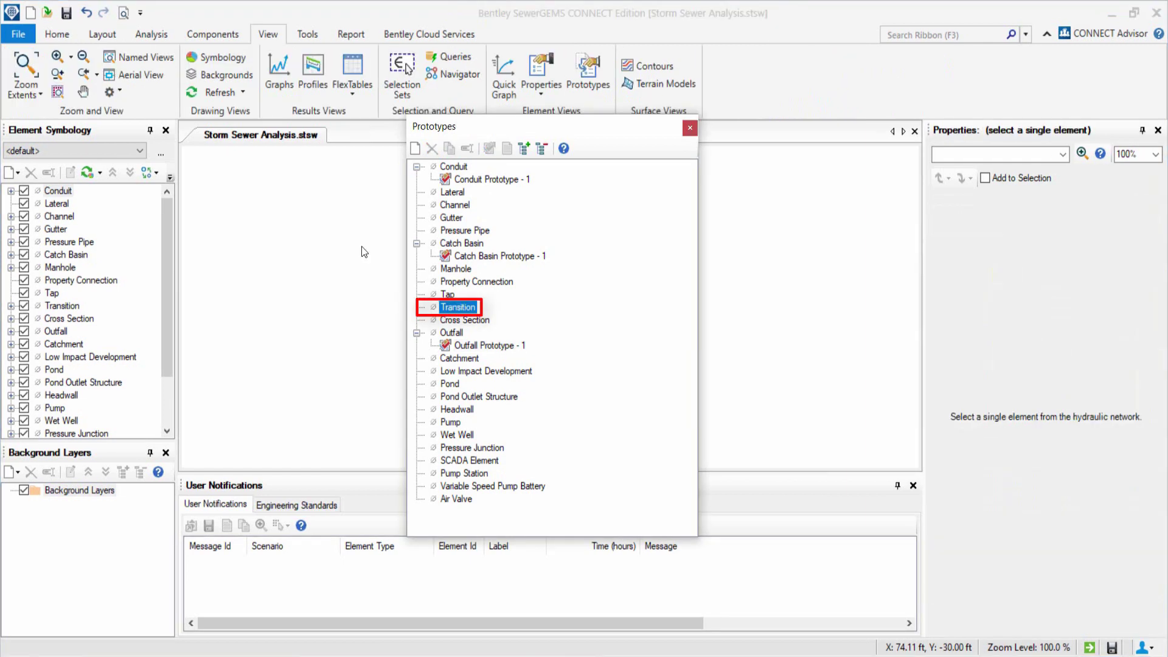
{"action": "right_click", "coordinate": [458, 309]}
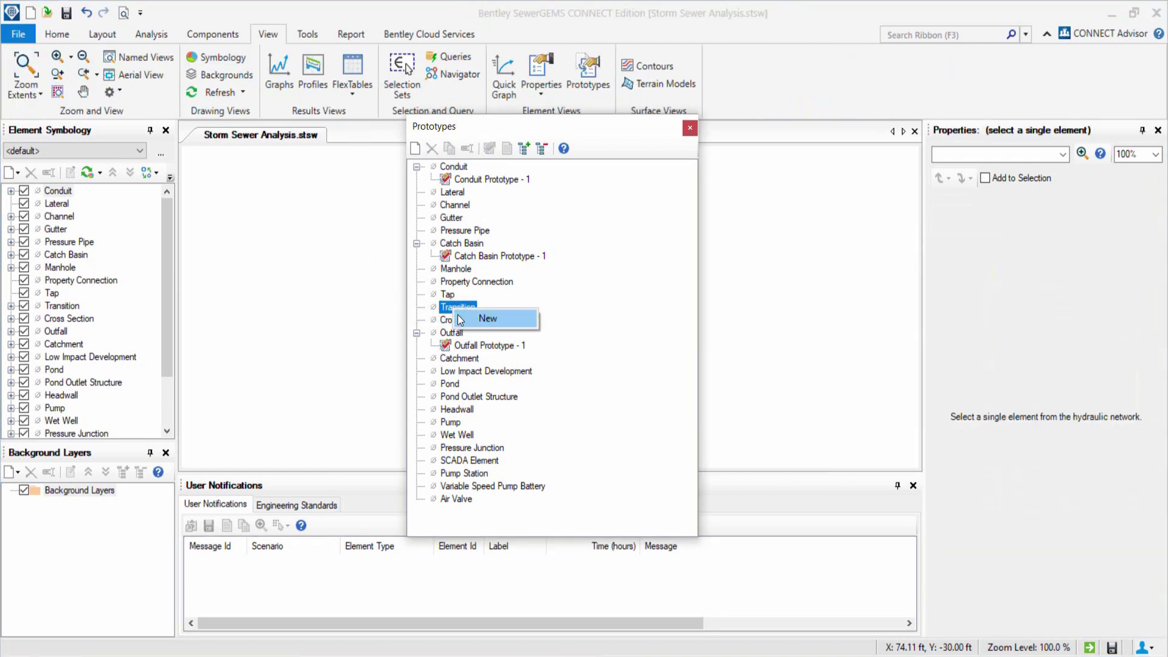
{"action": "left_click", "coordinate": [458, 316]}
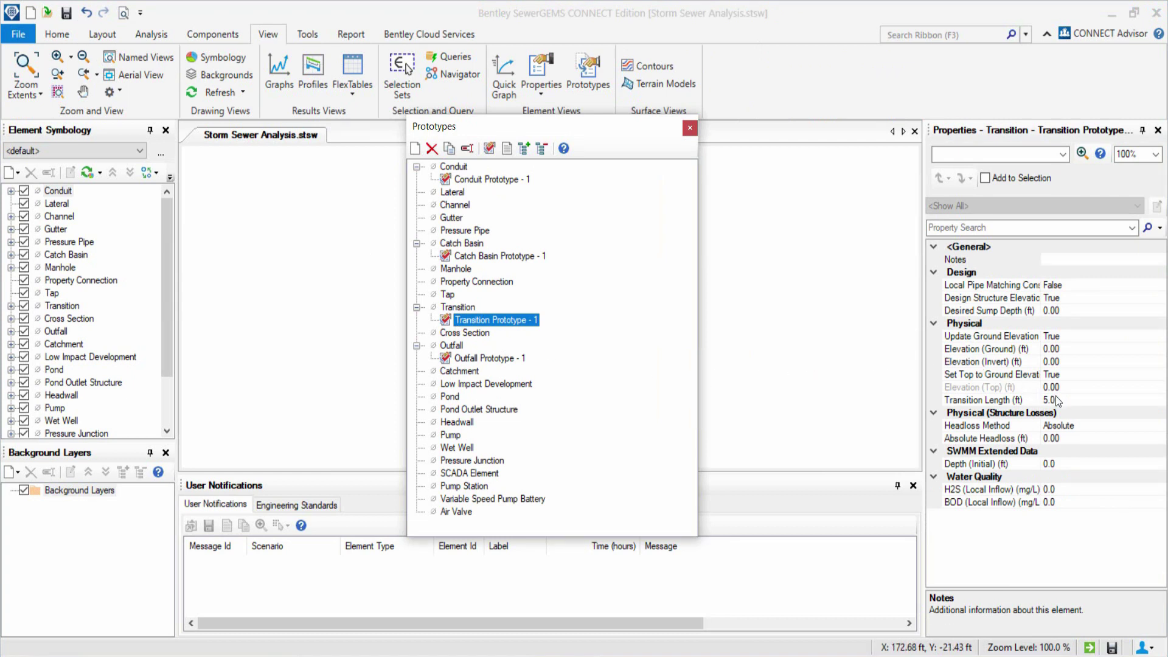
{"action": "left_click", "coordinate": [1031, 400]}
{"action": "type", "text": "4"}
{"action": "left_click", "coordinate": [998, 374]}
Set the headloss method to Standard with coefficient 0.500, then close the Prototypes dialog.
{"action": "key", "text": "Down"}
{"action": "key", "text": "Down"}
{"action": "key", "text": "Down"}
{"action": "key", "text": "Down"}
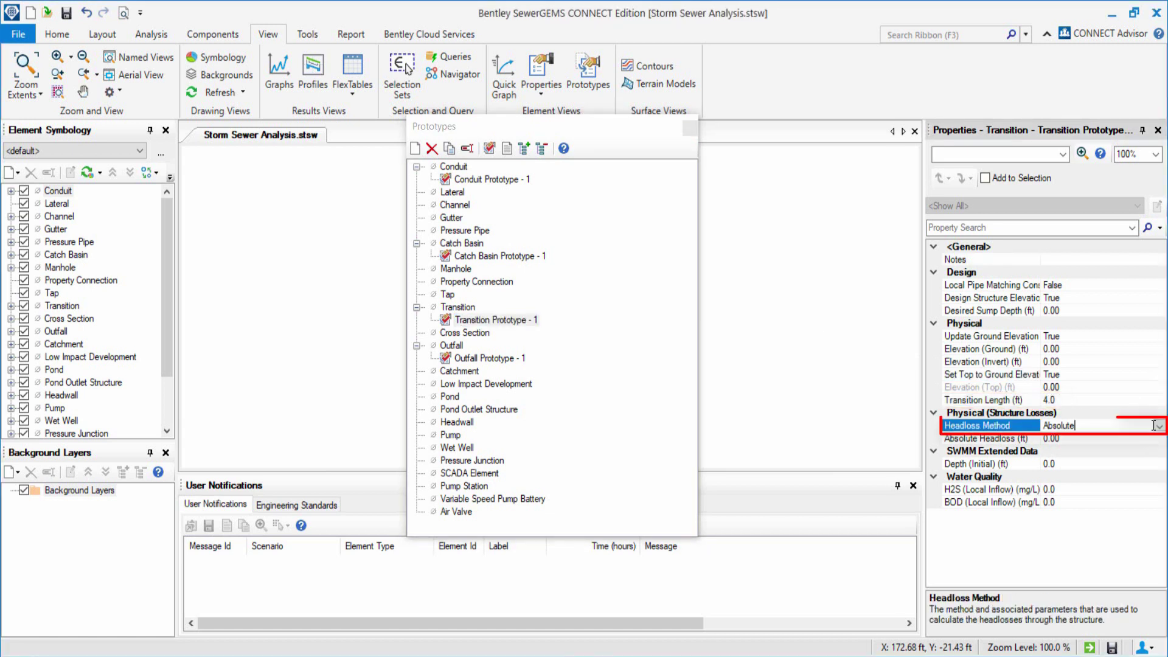
{"action": "key", "text": "alt+Down"}
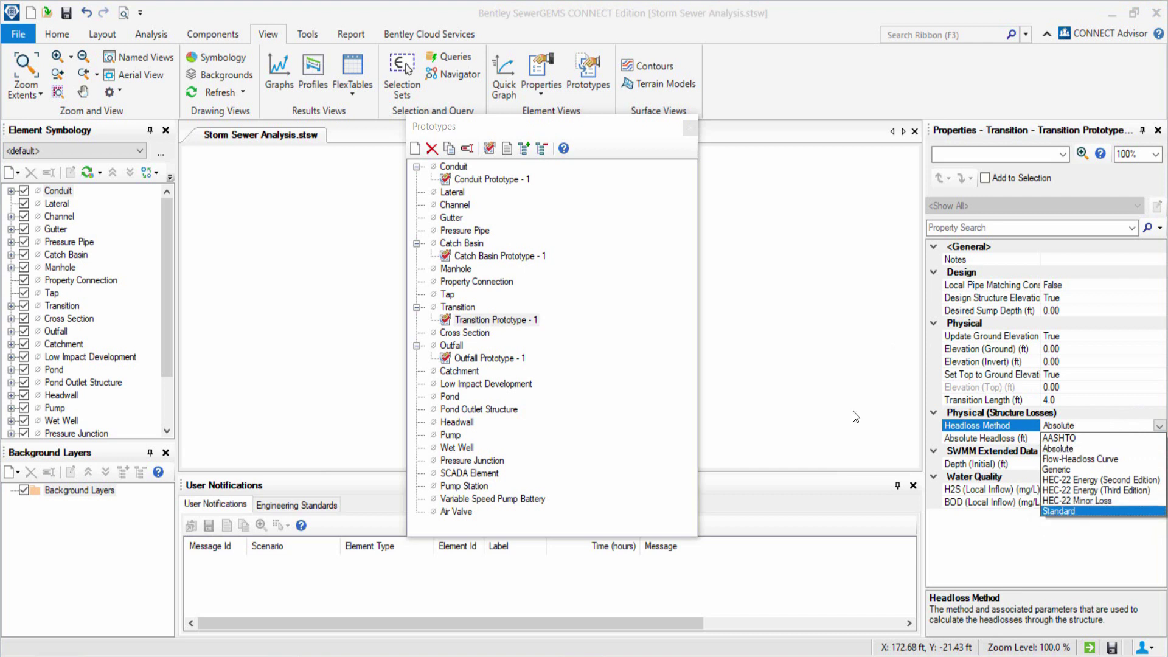
{"action": "left_click", "coordinate": [1066, 511]}
{"action": "key", "text": "Down"}
{"action": "key", "text": "BackSpace"}
{"action": "key", "text": "BackSpace"}
{"action": "key", "text": "BackSpace"}
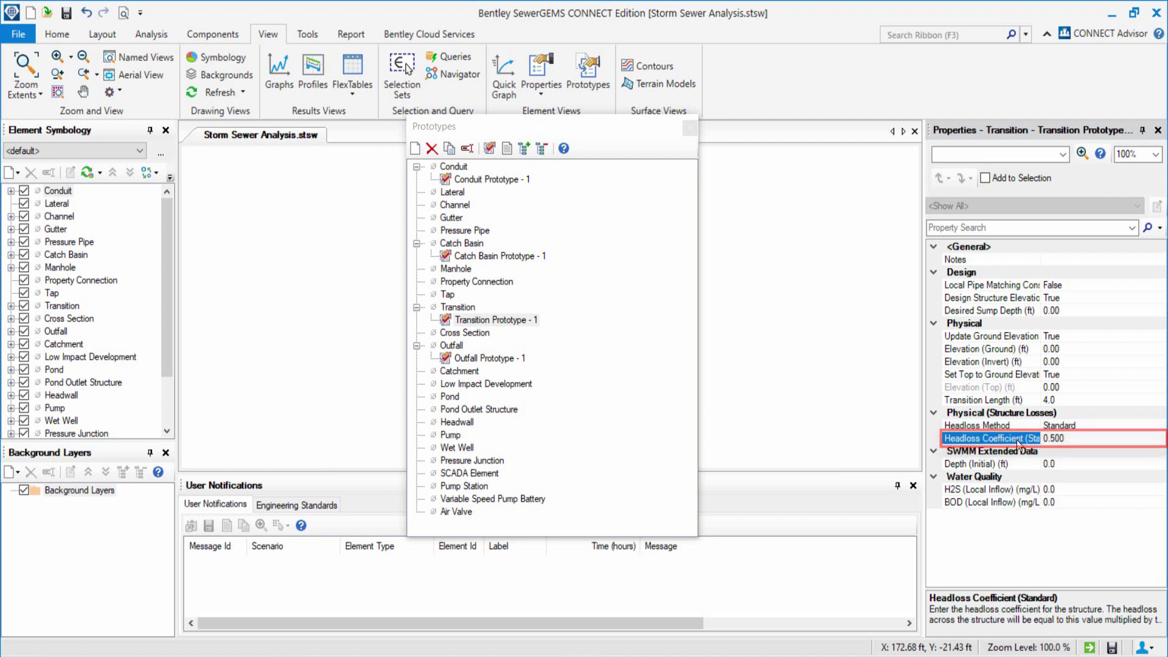
{"action": "left_click", "coordinate": [819, 409]}
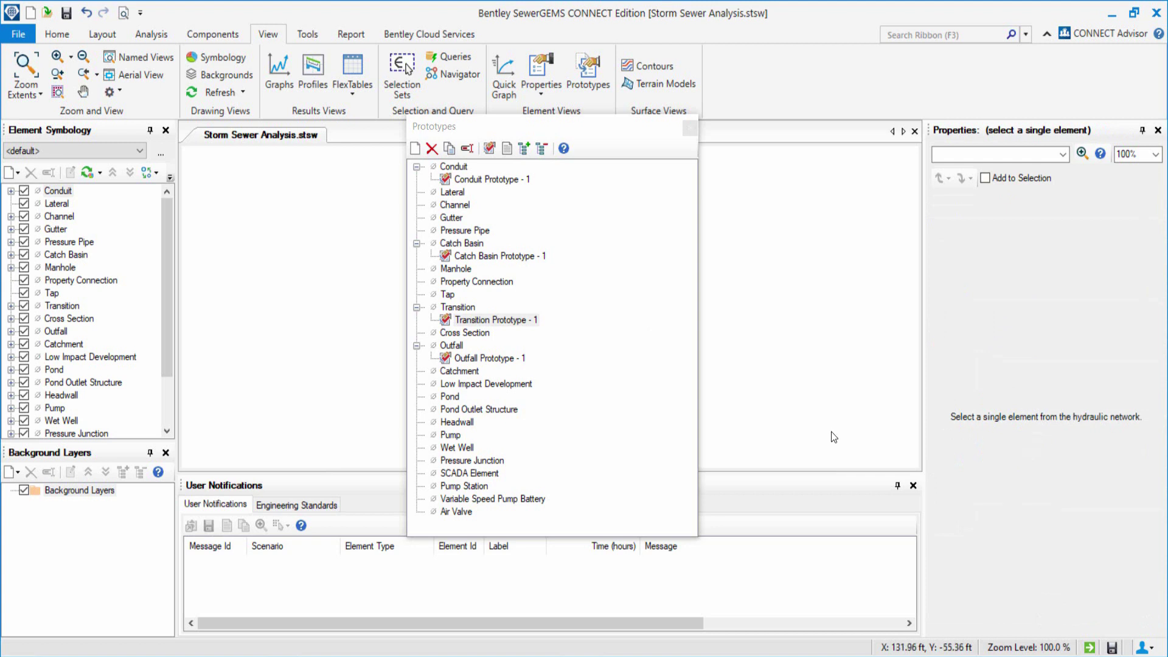
{"action": "left_click", "coordinate": [685, 126]}
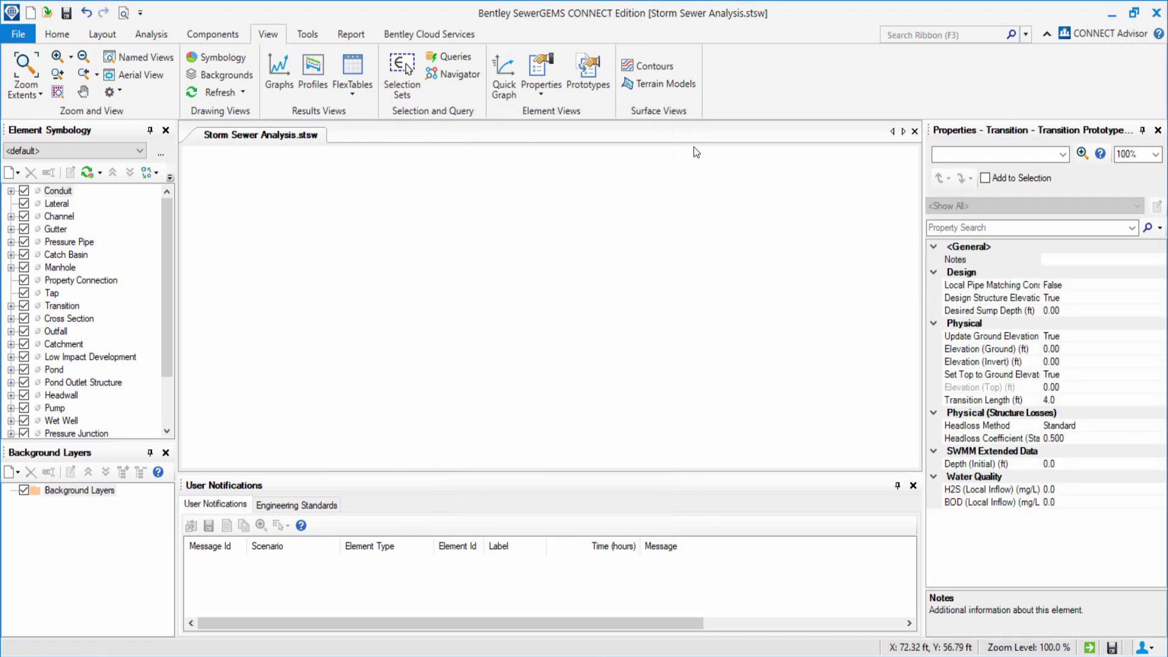